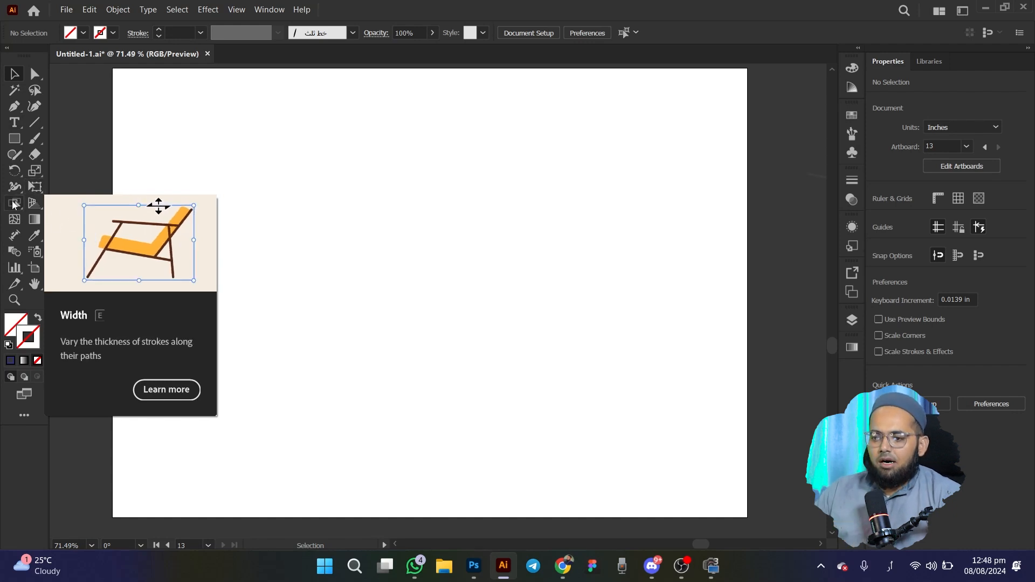
left_click(13, 204)
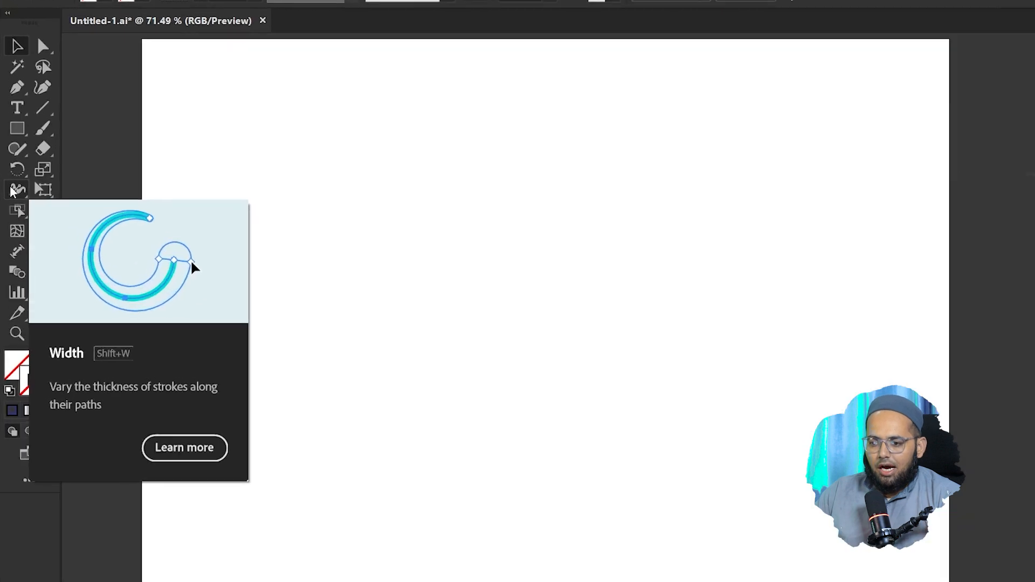
left_click(10, 188)
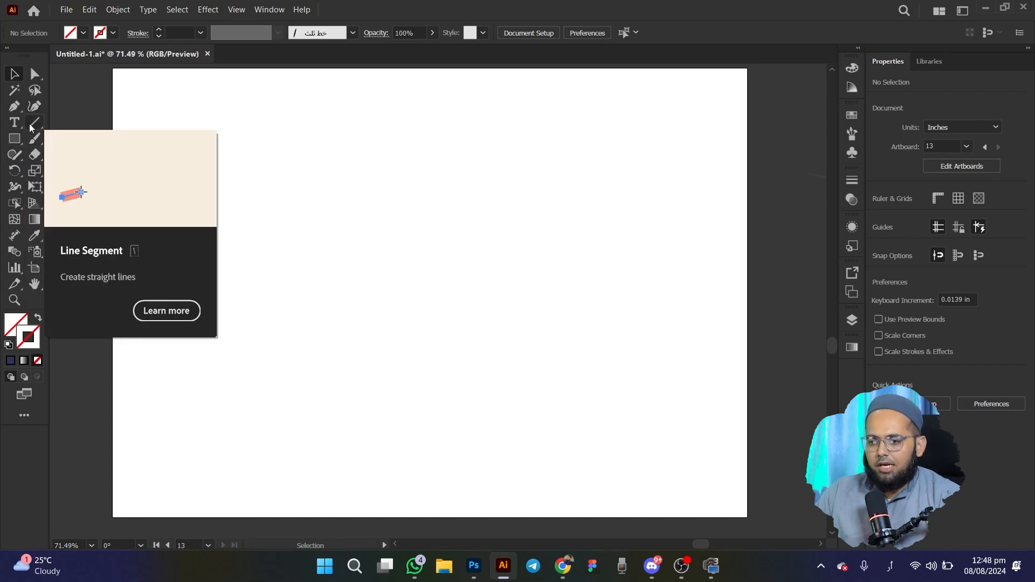
Step: Draw a vertical line about 3.79 in long near the artboard's middle and set its stroke weight to 45 pt
left_click(30, 125)
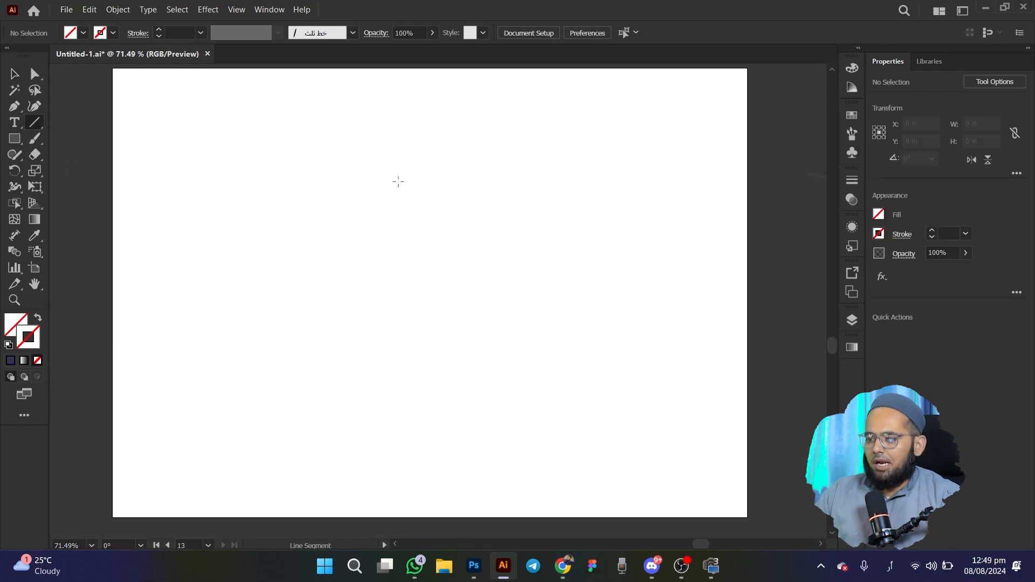
left_click_drag(396, 174, 396, 381)
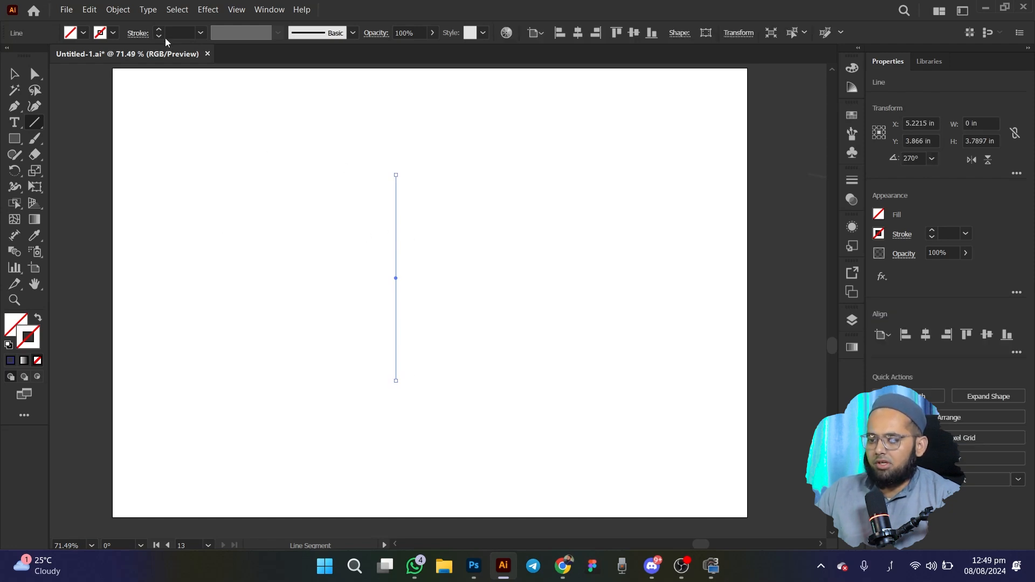
left_click(158, 31)
left_click(158, 30)
left_click(158, 31)
left_click(158, 31)
left_click_drag(158, 30, 158, 31)
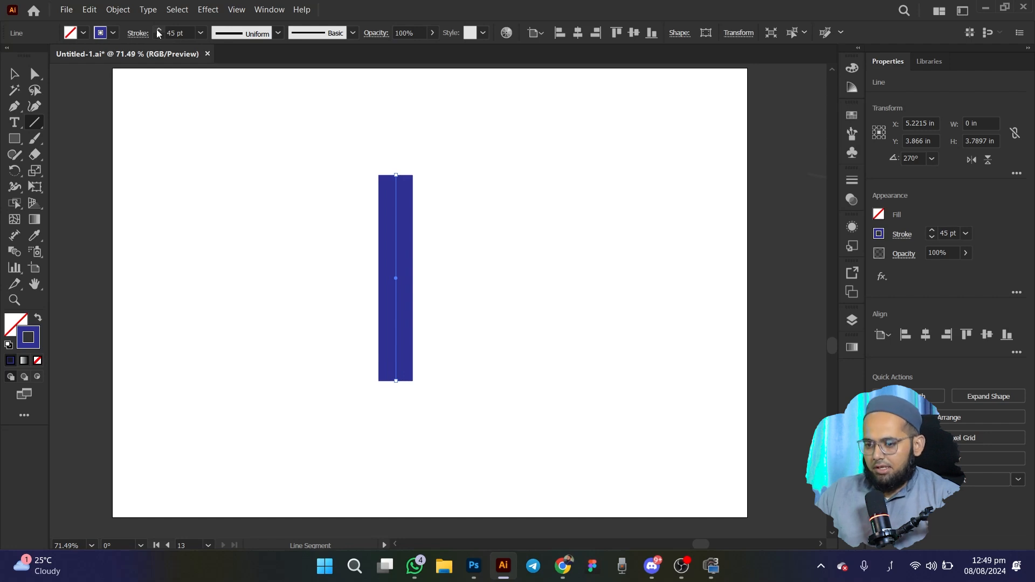
Step: Widen the middle of the line symmetrically with the Width tool to about 164 pt, forming a rounded vase body
left_click(14, 187)
left_click(70, 185)
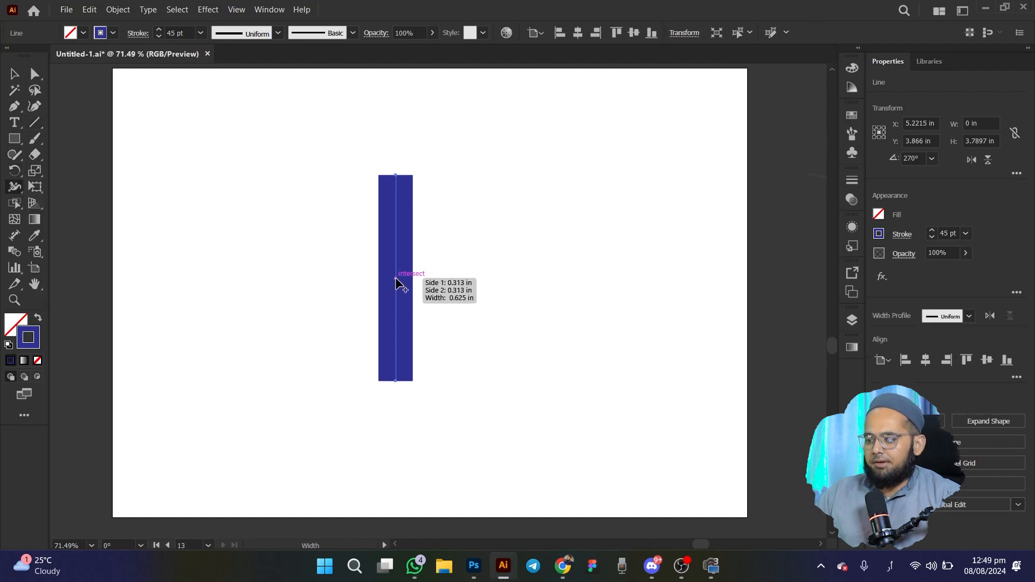
mouse_move(396, 279)
left_mouse_down()
mouse_move(506, 279)
mouse_move(458, 279)
left_mouse_up()
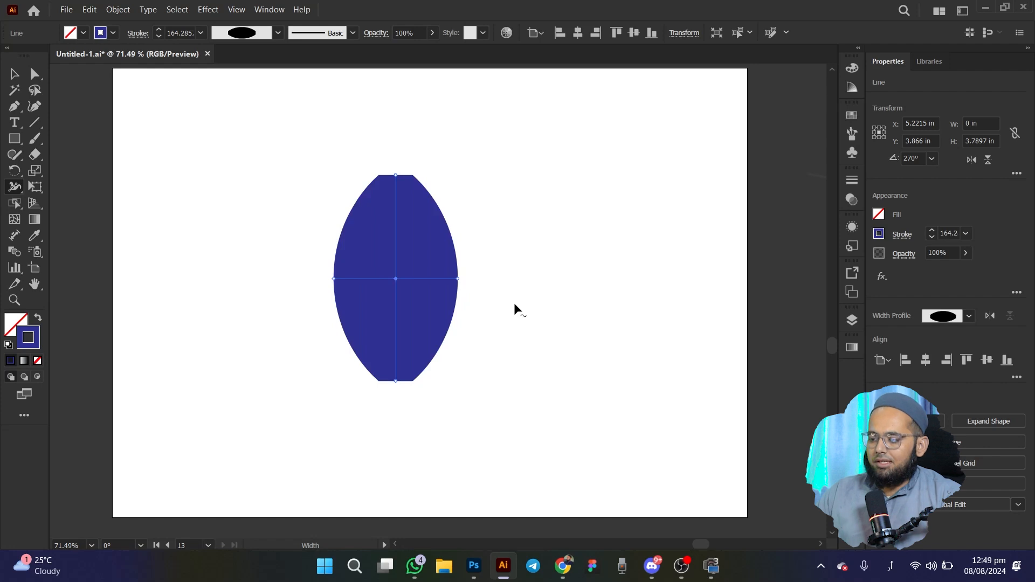
left_click(12, 78)
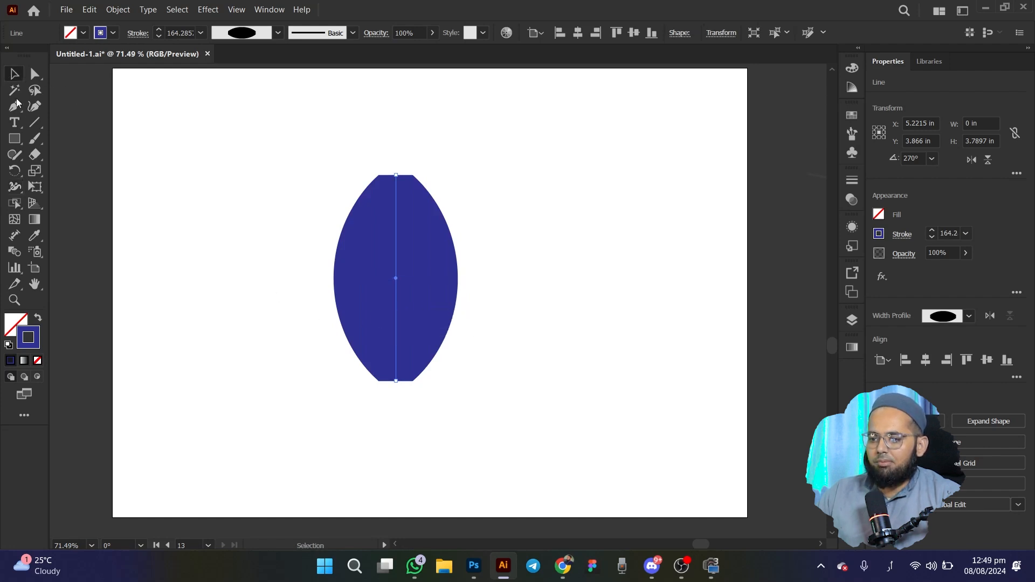
Step: Draw a flat ellipse under the vase body as its foot and swap its colours so it has a blue fill
left_click(15, 139)
left_click(66, 171)
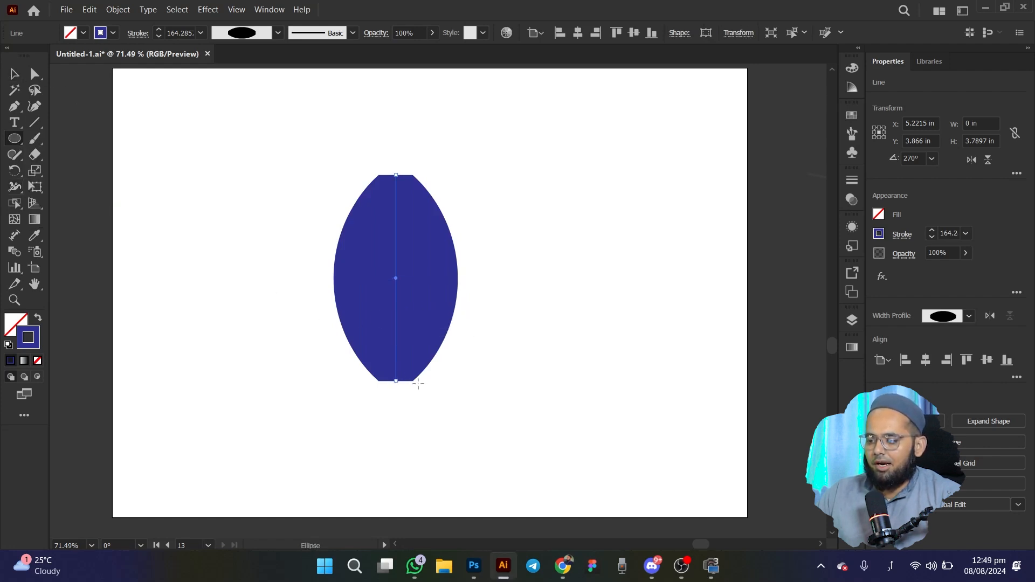
left_click_drag(433, 383, 358, 396)
key("shift+x")
left_click(13, 74)
left_click(287, 394)
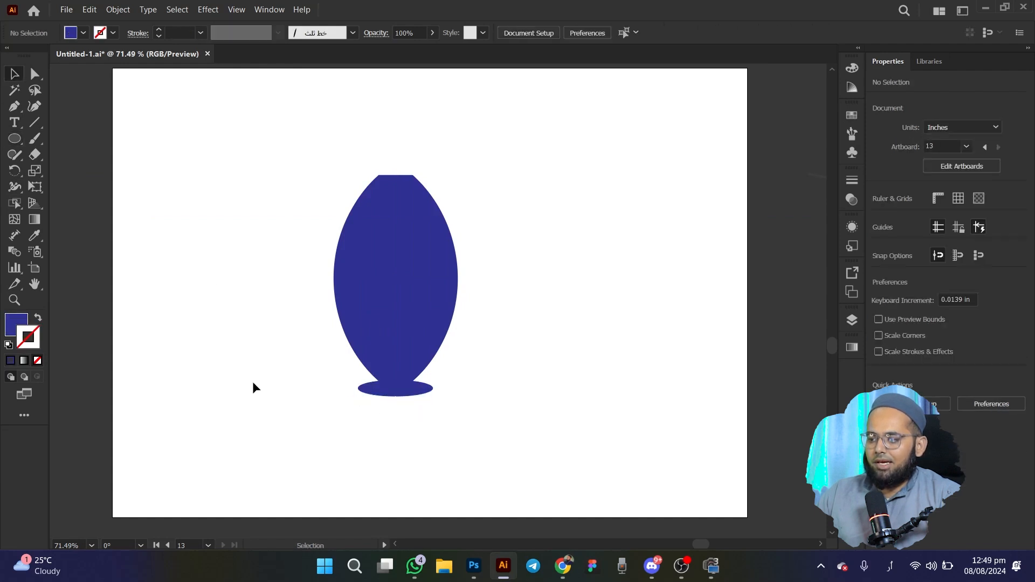
Step: Draw a rectangle about 1.21 by 0.39 in across the top of the vase body as its rim
left_click_drag(20, 139, 70, 137)
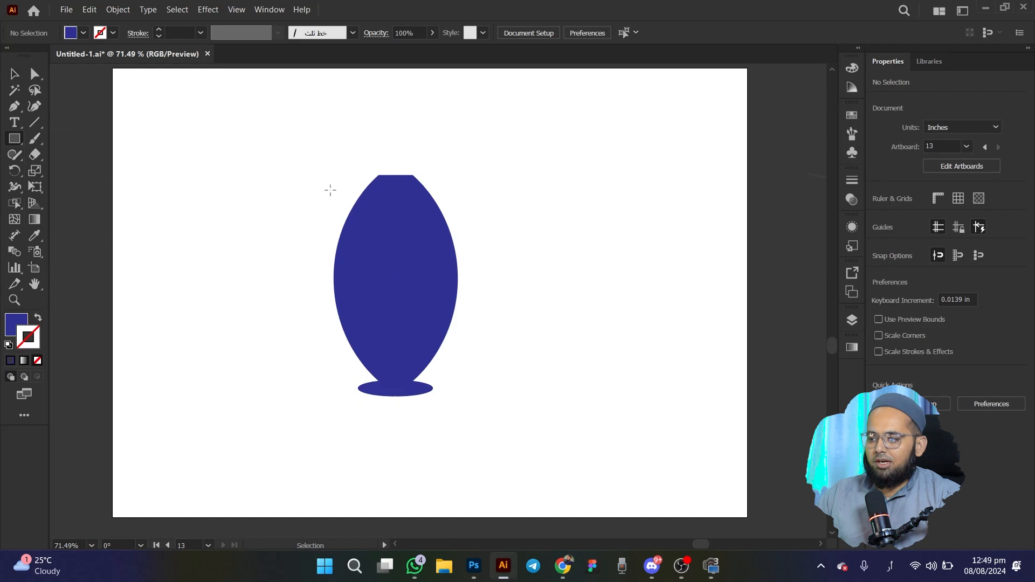
left_click_drag(430, 163, 364, 183)
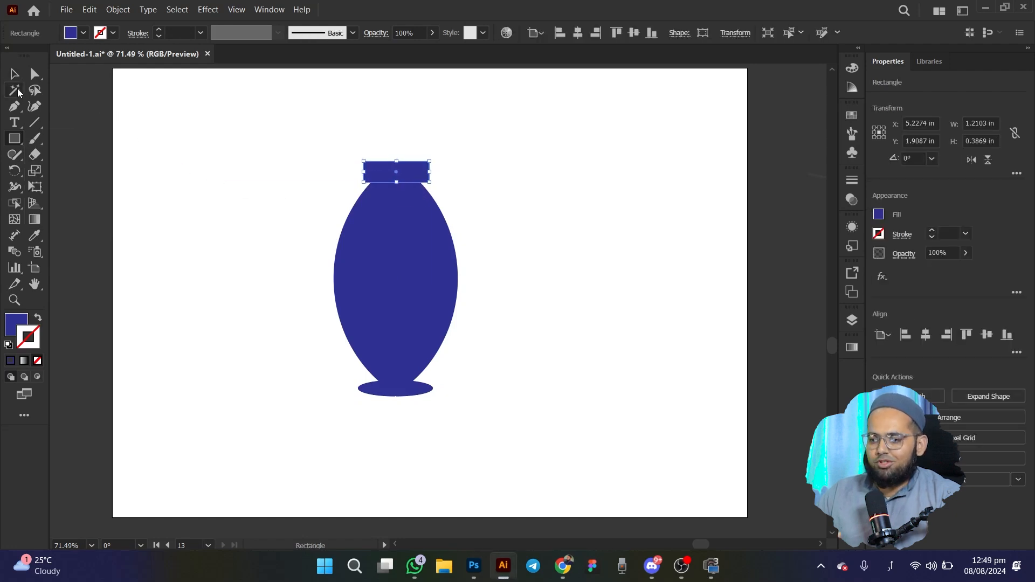
left_click(12, 72)
left_click(229, 225)
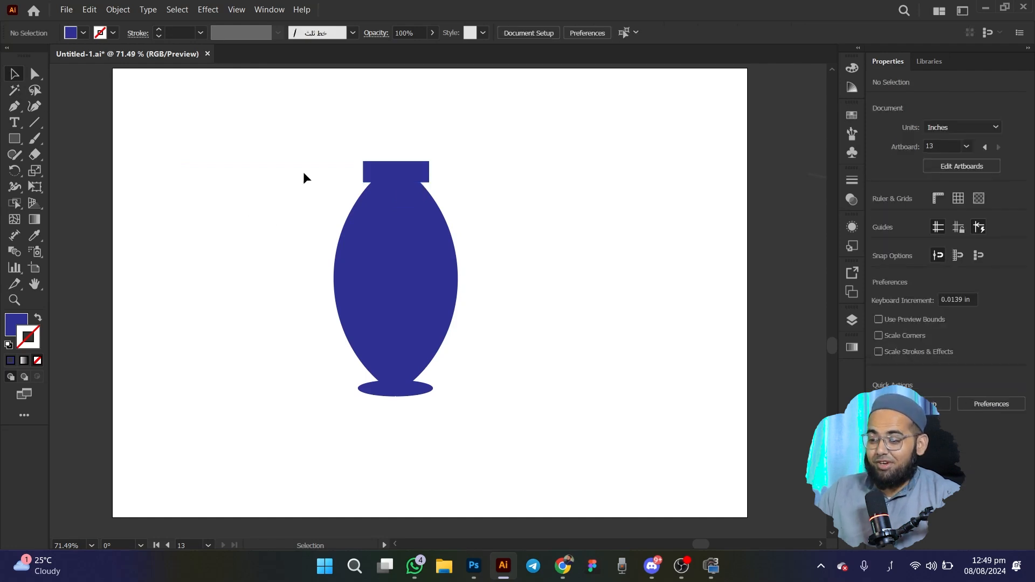
Step: Move the complete vase, including rim and foot, over to the right side of the artboard
left_click_drag(280, 128, 443, 428)
left_click_drag(419, 325, 680, 332)
left_click(574, 327)
Step: Draw a vertical line about 4.91 in long on the empty area and copy the vase body's stroke appearance onto it
left_click(34, 123)
left_click_drag(321, 119, 321, 387)
key("i")
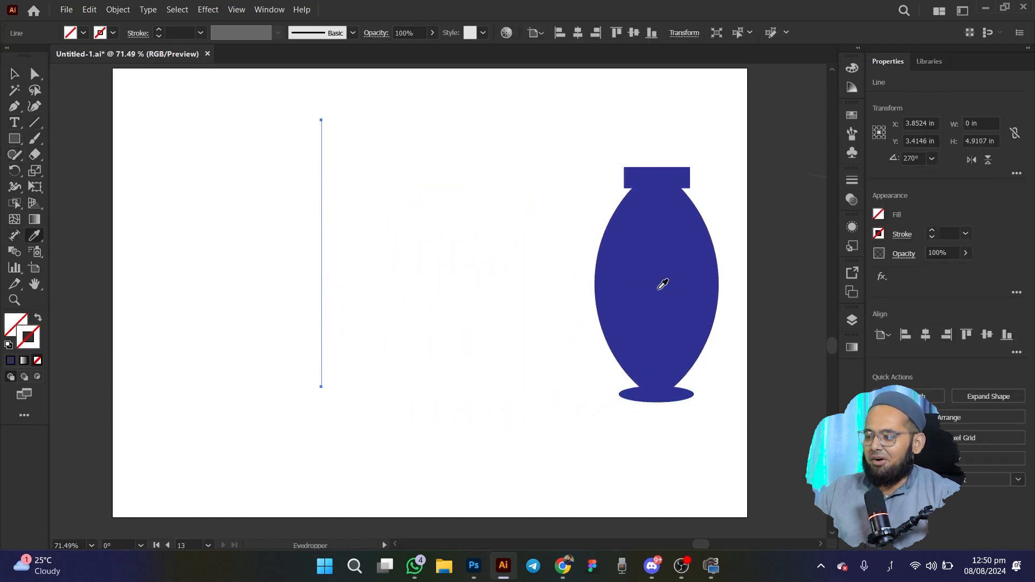
left_click(662, 279)
left_click(16, 77)
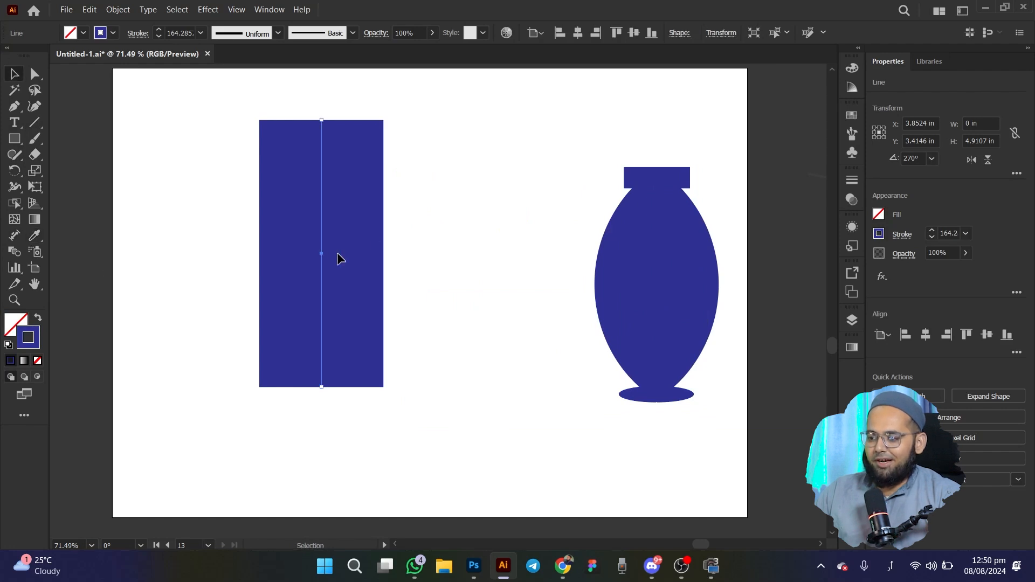
Step: Move the thick line down a little and pinch its middle inward with the Width tool
left_click(318, 264)
left_click(323, 238)
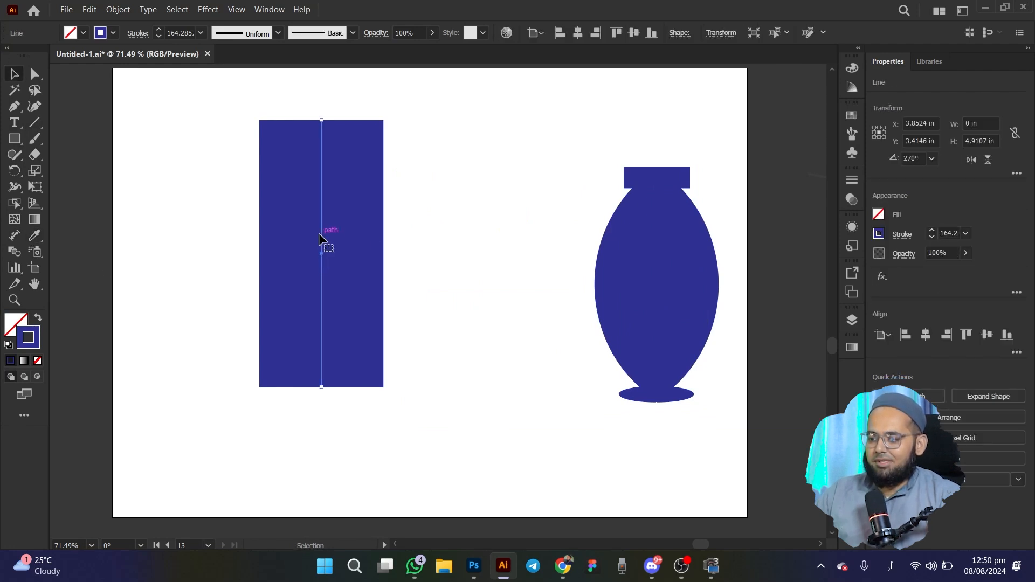
left_click_drag(321, 229, 324, 273)
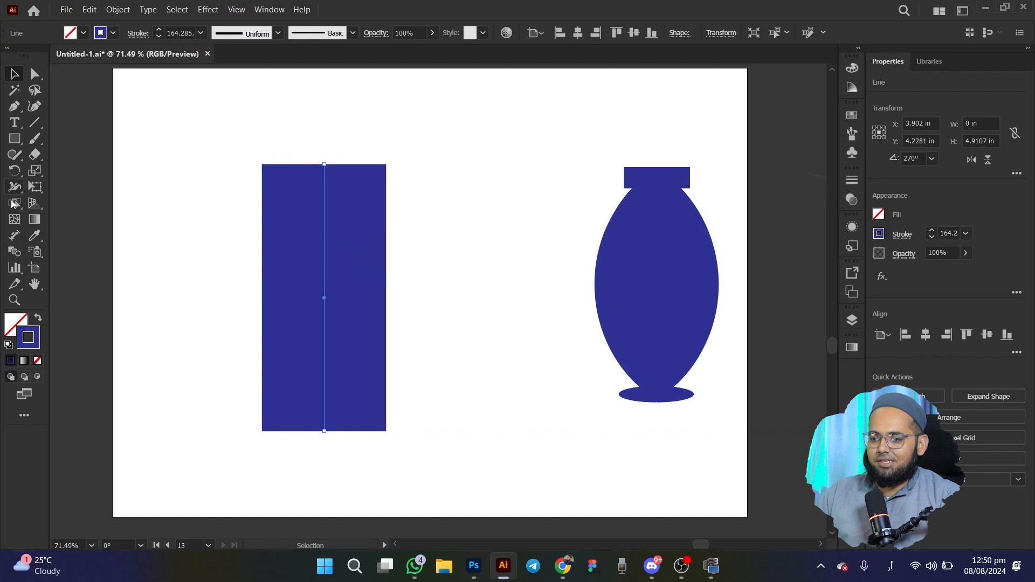
left_click_drag(12, 193, 71, 191)
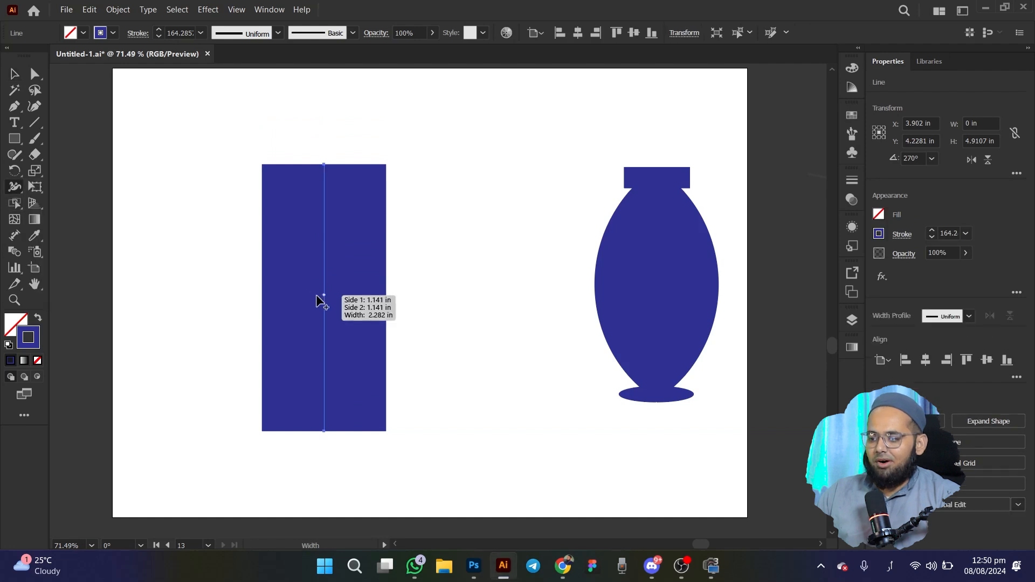
left_click_drag(322, 296, 342, 302)
key("v")
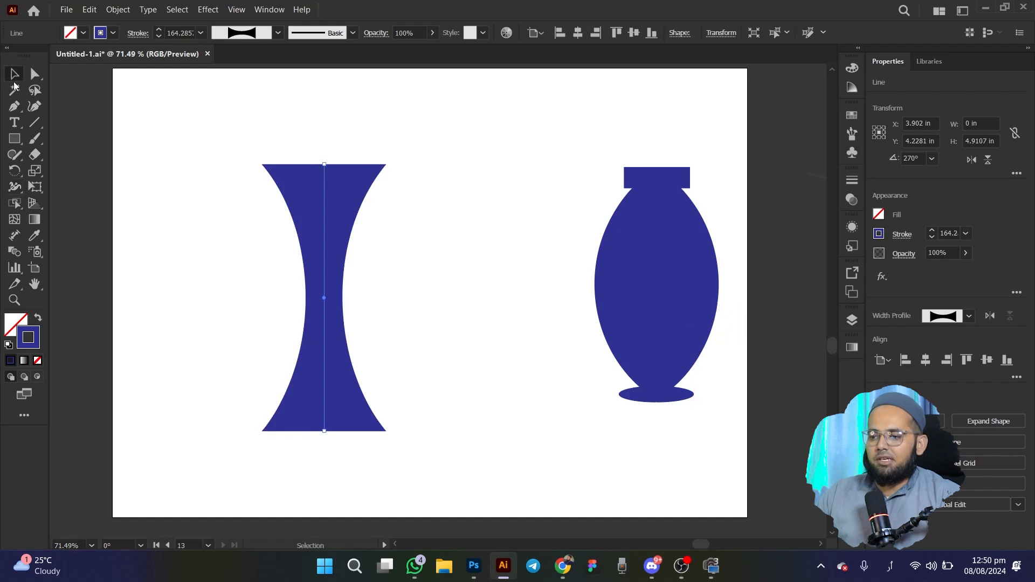
Step: Duplicate the pinched shape into a row of three touching at their ends, and move the row over the artboard's right edge
left_click_drag(324, 268, 440, 284)
left_click_drag(180, 109, 488, 324)
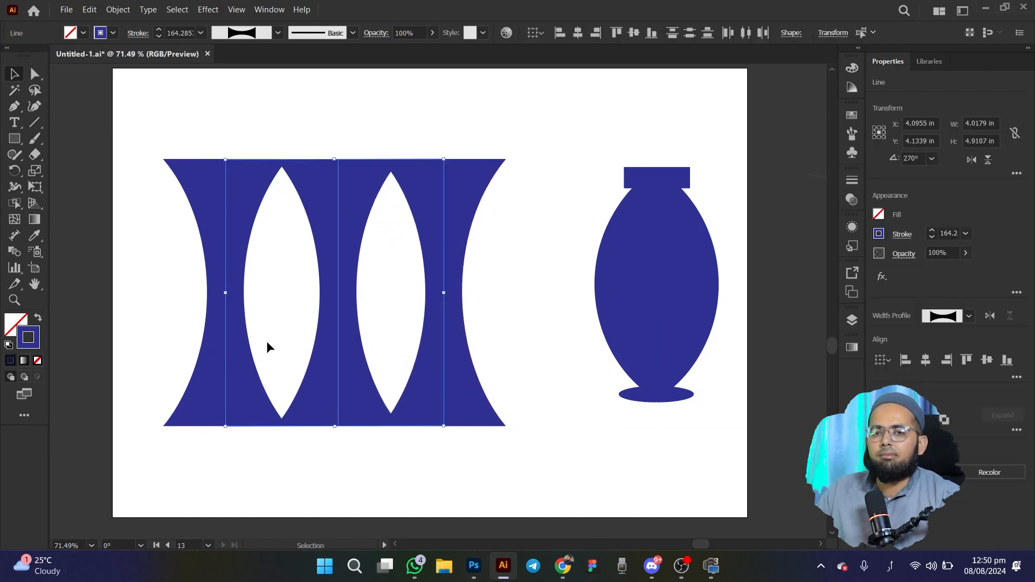
left_click_drag(266, 341, 735, 340)
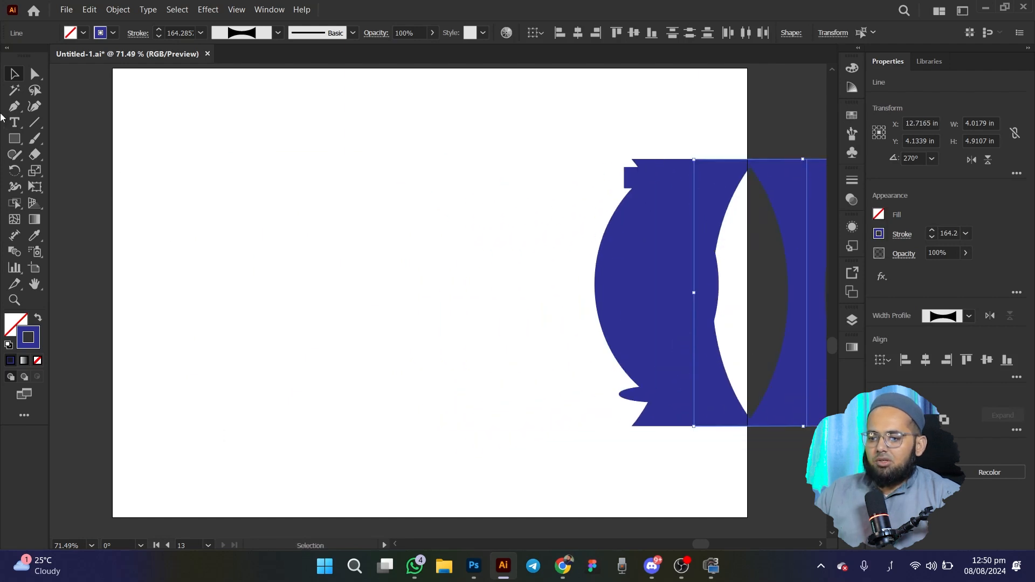
Step: Draw a vertical line about 5.34 in long on the empty area and give it the pinched shape's thick blue stroke
left_click(33, 126)
left_click_drag(248, 139, 324, 434)
key("i")
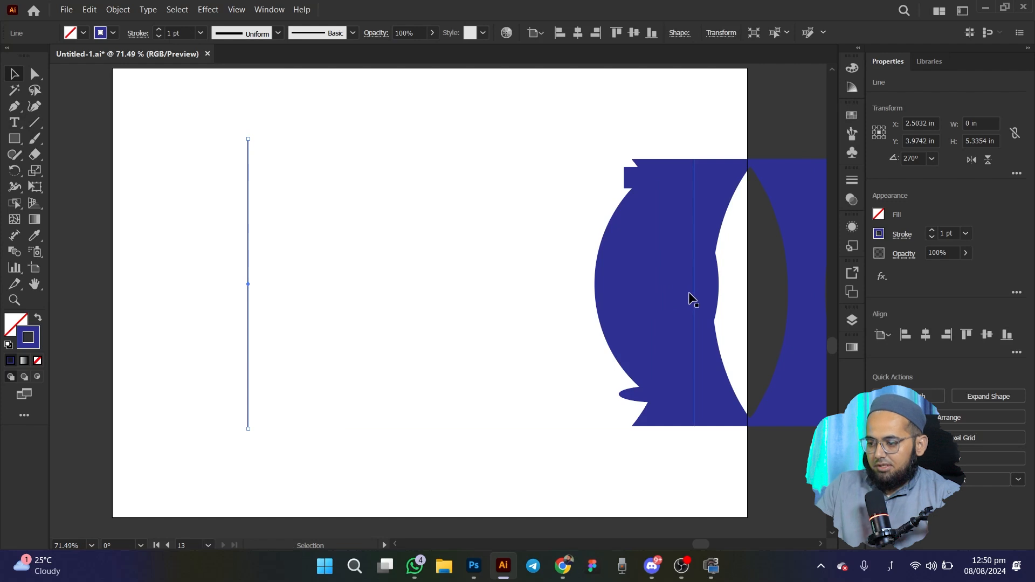
left_click(688, 271)
key("v")
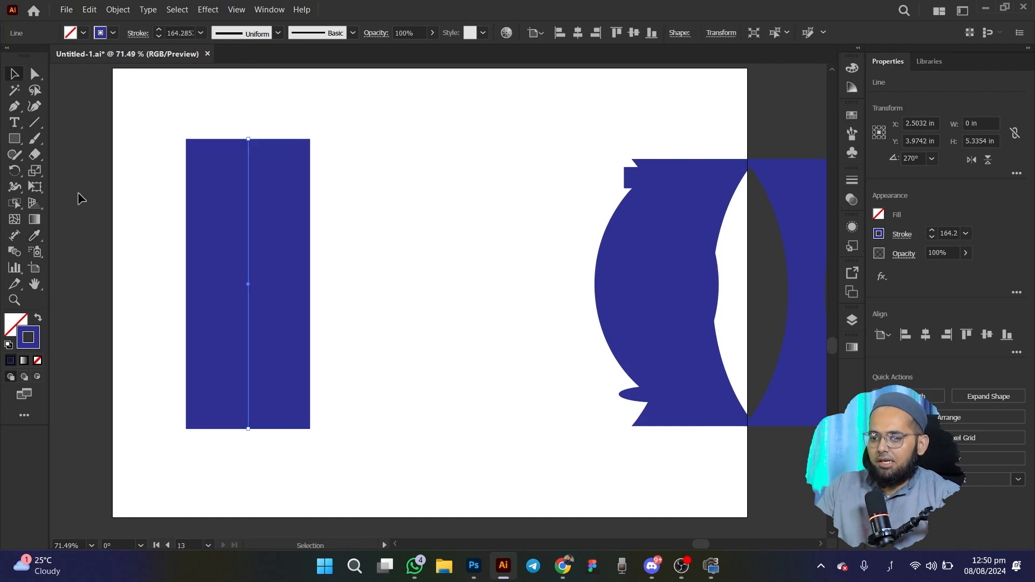
Step: Lengthen the thick line to about 6.59 in by raising its top anchor point, and move it toward the artboard's middle
left_click(35, 74)
left_click(248, 137)
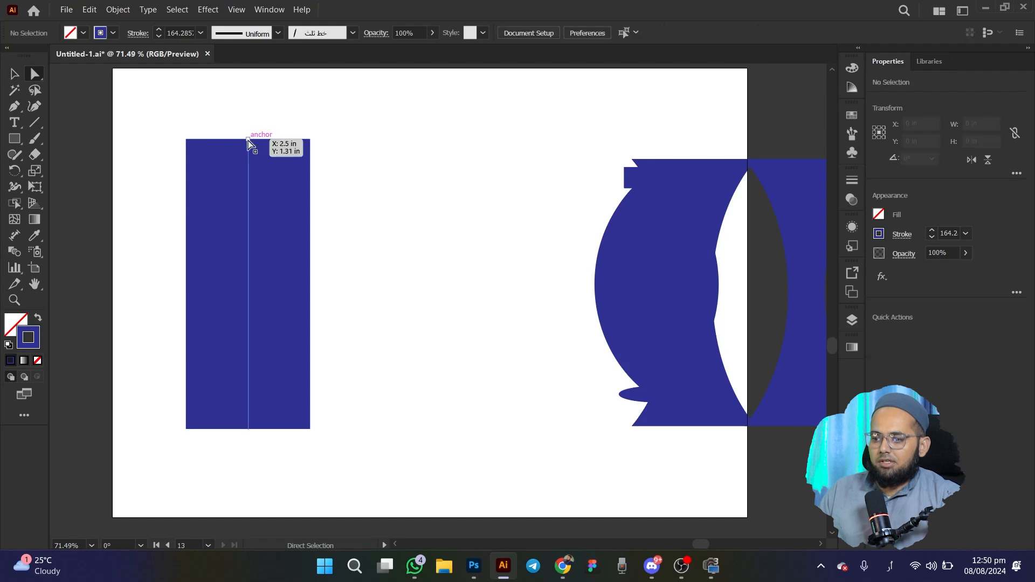
left_click(248, 139)
key("shift+Up")
key("shift+Up")
key("shift+Up")
key("shift+Up")
key("shift+Up")
key("shift+Up")
key("shift+Up")
key("shift+Up")
key("shift+Up")
left_click(13, 74)
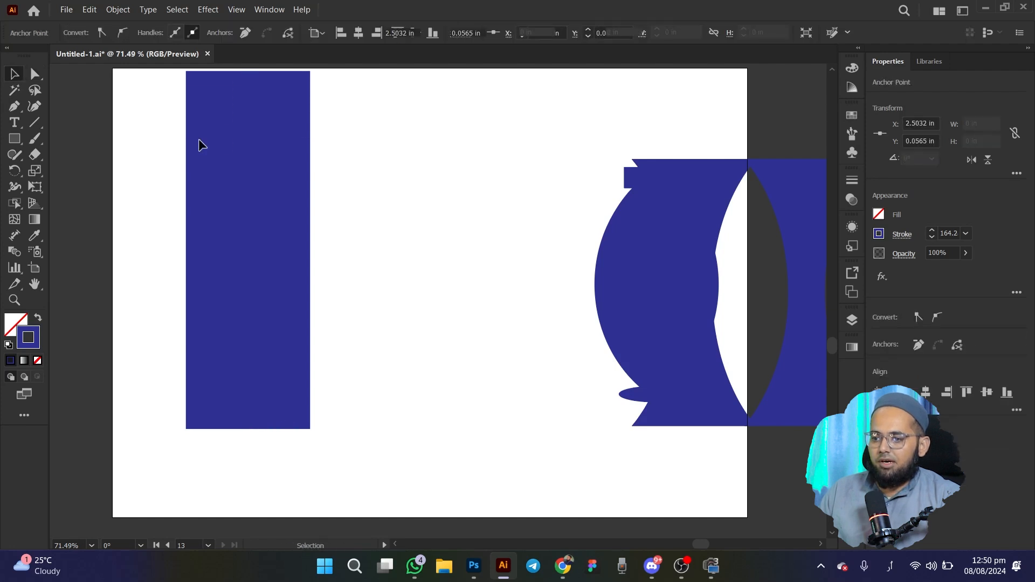
left_click(253, 159)
left_click_drag(269, 210, 364, 267)
Step: Shape the line into a vase with the Width tool, giving it a narrow neck, a wide lower belly and a flared rim
left_click(11, 187)
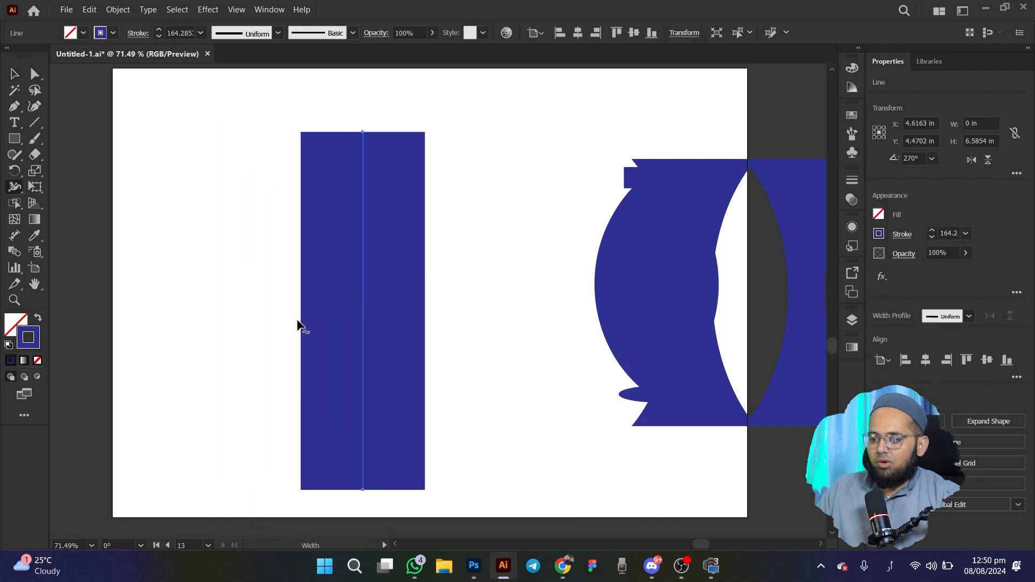
left_click_drag(300, 266, 343, 266)
left_click_drag(339, 381, 250, 379)
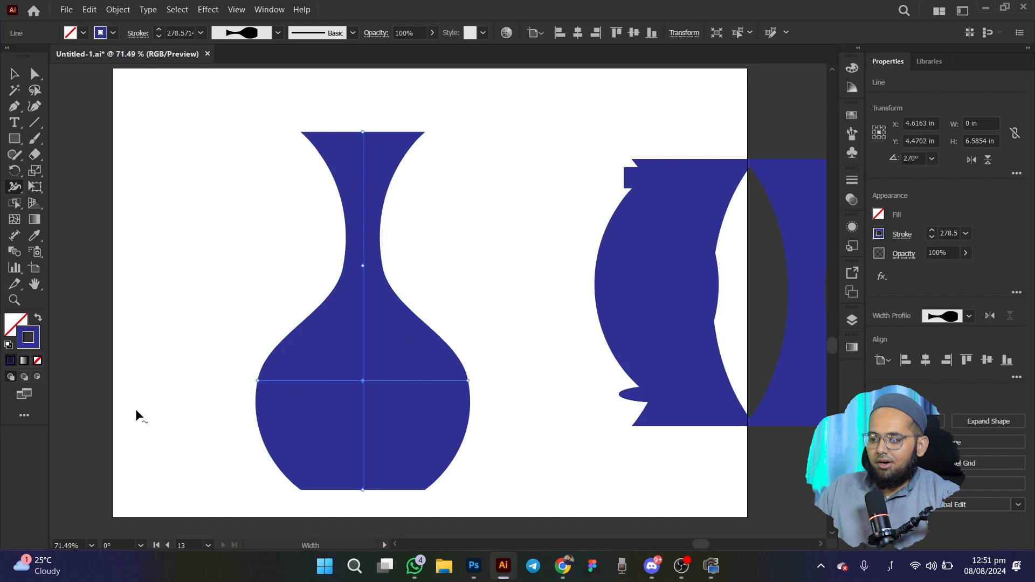
left_click_drag(320, 142, 297, 148)
key("v")
left_click_drag(321, 208, 307, 197)
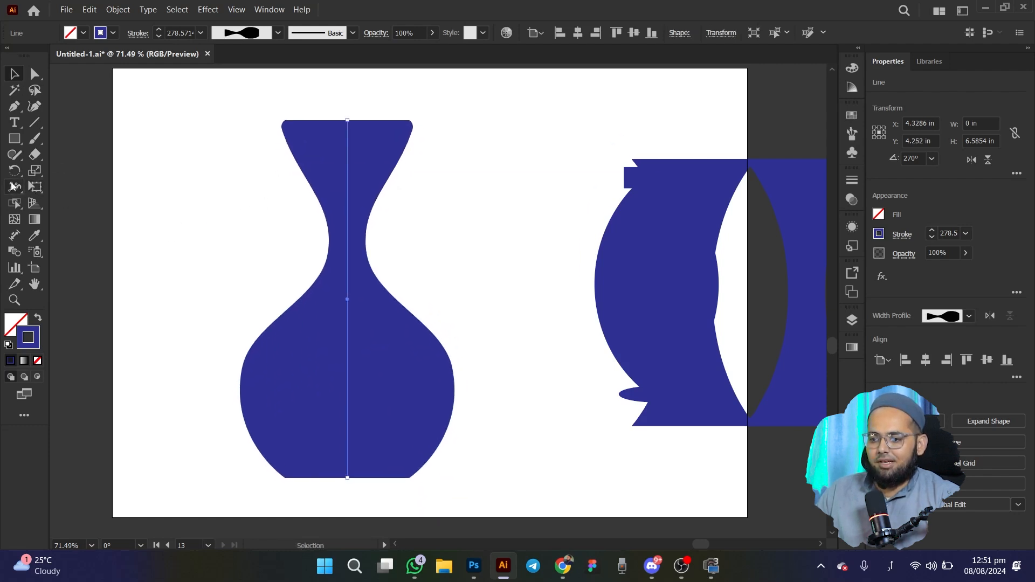
Step: Draw a wide, low rectangle beneath the vase as its base and swap its fill and stroke so it is filled blue
left_click(17, 139)
left_click_drag(435, 474, 269, 497)
left_click(37, 319)
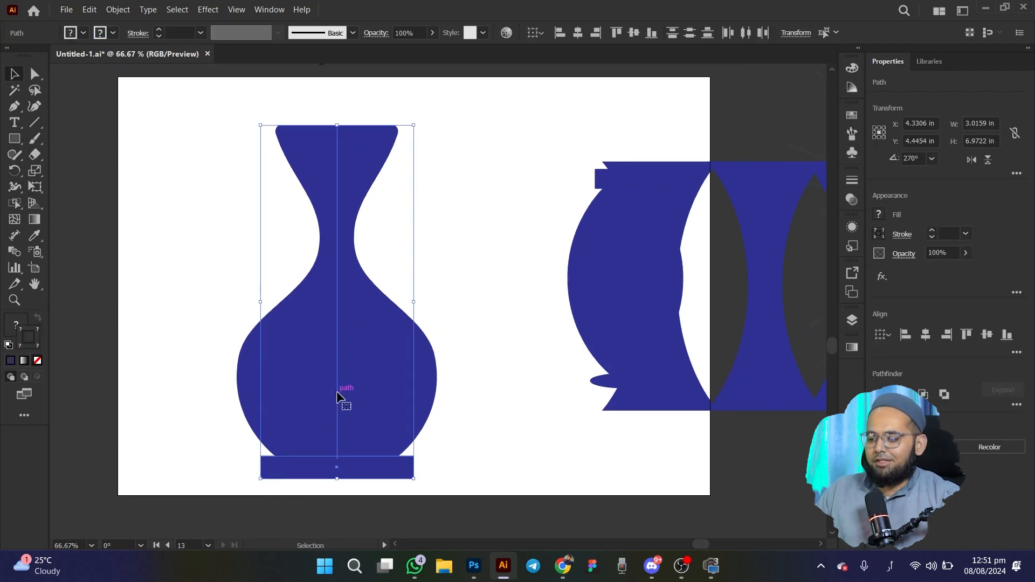
Step: Move the narrow-necked vase together with its base off the artboard's right edge
left_click_drag(338, 397, 388, 380)
left_click_drag(389, 463, 386, 340)
left_click(231, 279)
key("ctrl+z")
left_click_drag(179, 148, 490, 491)
left_click_drag(389, 393, 807, 485)
left_click(378, 324)
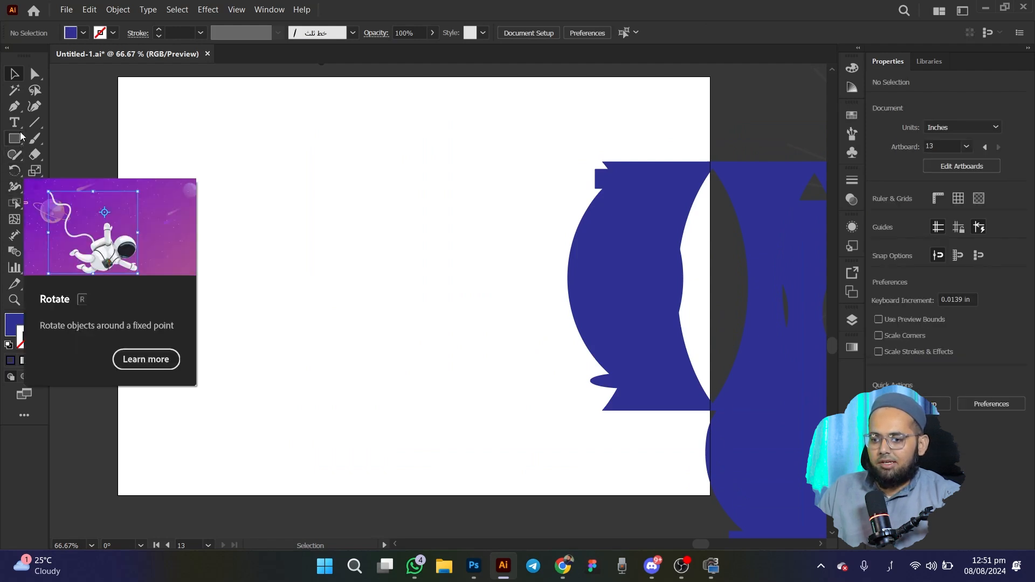
left_click(34, 122)
left_click_drag(249, 240, 442, 233)
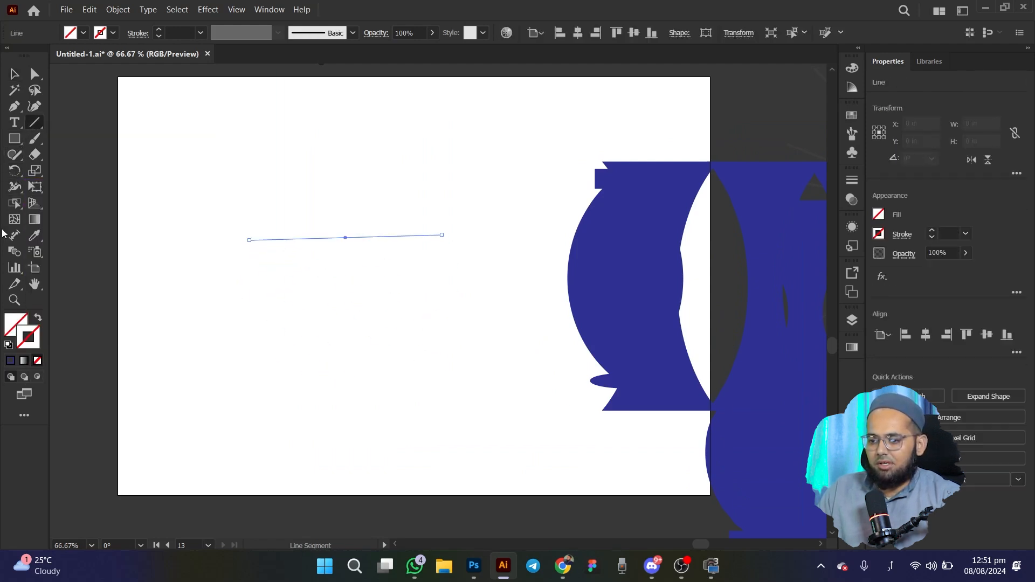
key("Delete")
Step: Draw a spiral about 3.24 by 3.17 in with the Spiral tool and move it toward the middle of the empty area
left_click(32, 126)
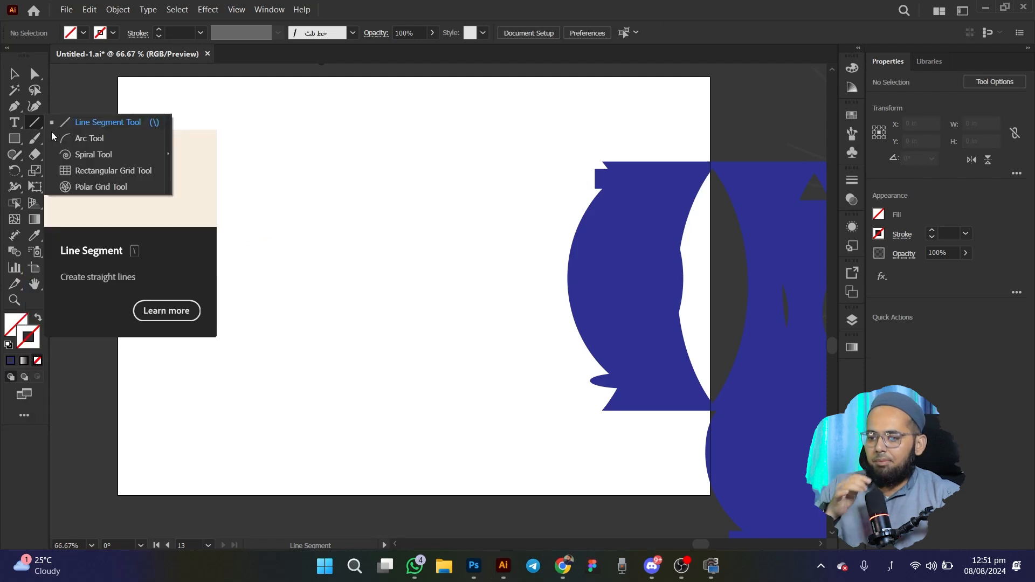
left_click(117, 157)
left_click_drag(230, 242, 308, 311)
key("v")
left_click_drag(208, 250, 301, 264)
Step: Set the spiral's stroke weight to 27 pt and give the stroke round caps
left_click(158, 30)
left_click(158, 31)
left_click(158, 31)
left_click(158, 30)
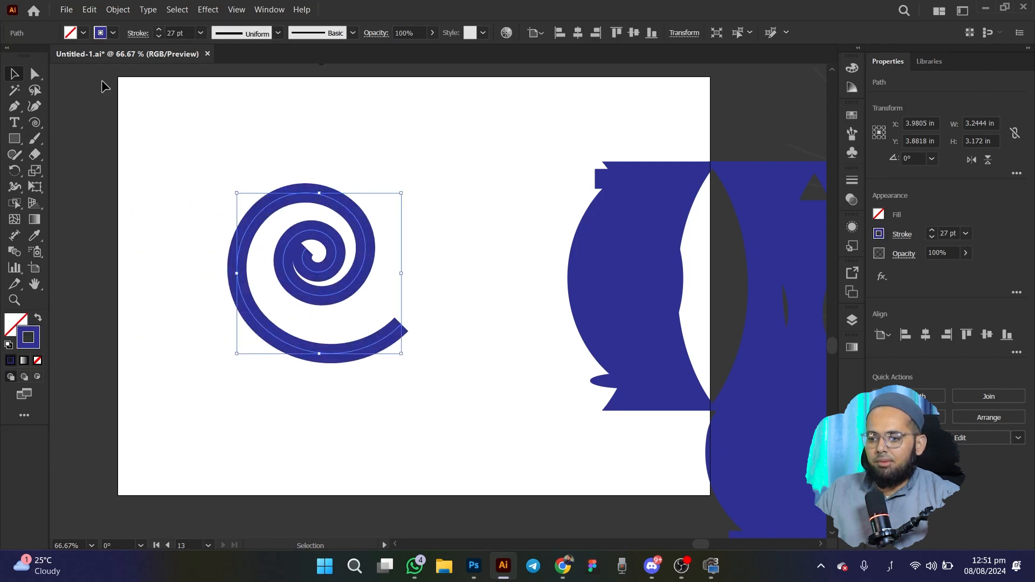
left_click(138, 34)
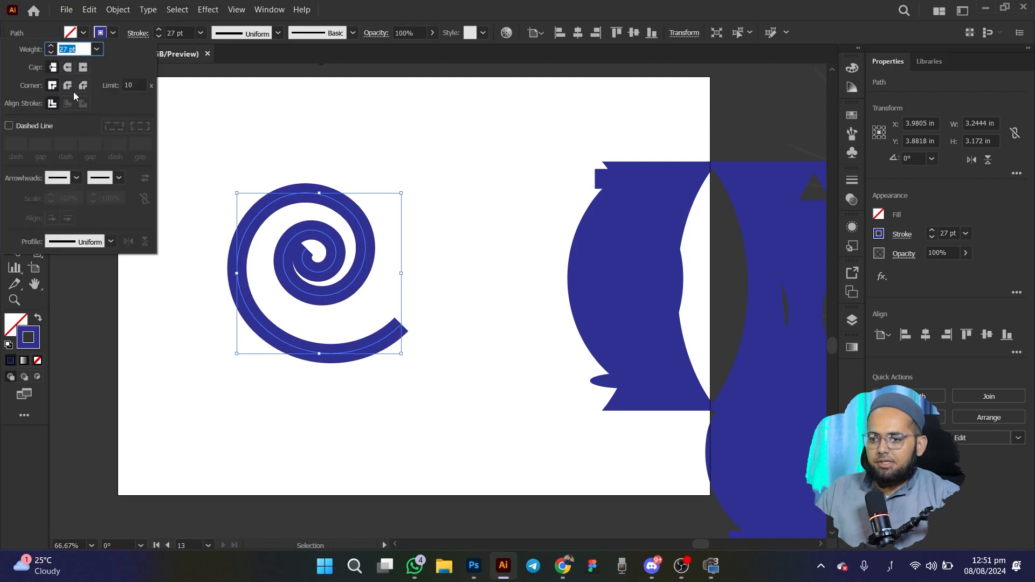
left_click(68, 68)
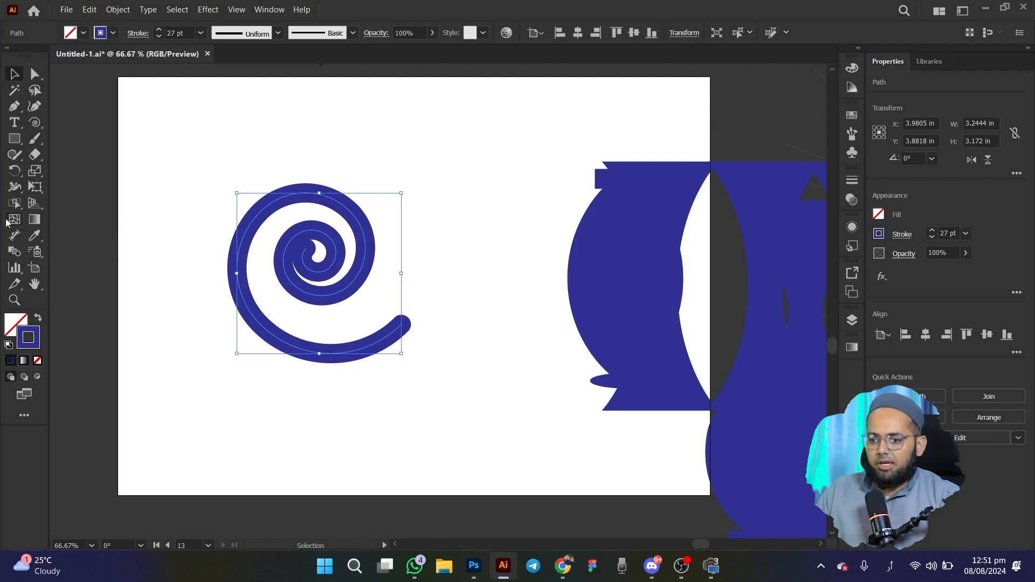
Step: Taper the spiral's outer end to a point and widen its outer turn with the Width tool
left_click(14, 188)
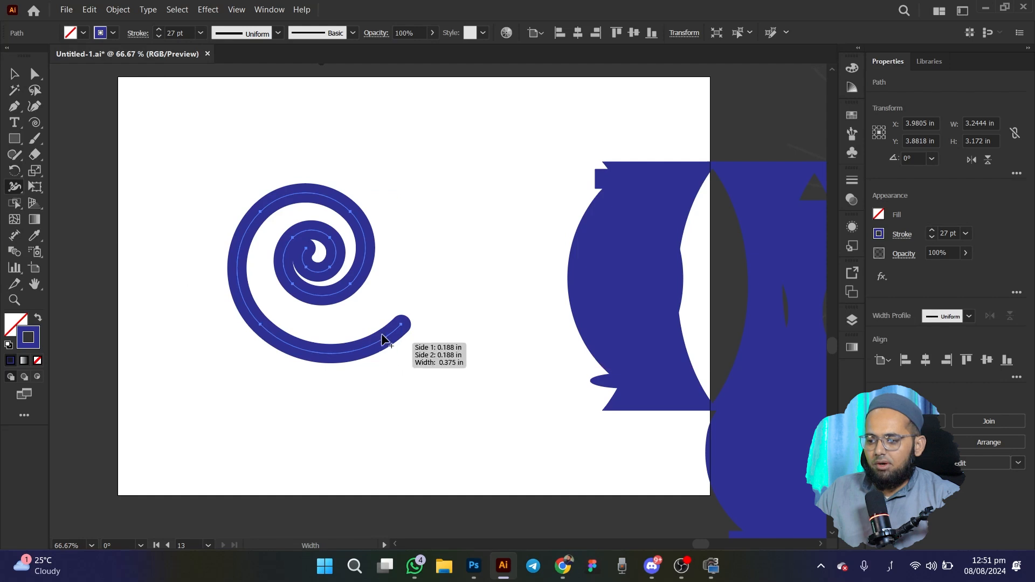
left_click_drag(399, 324, 433, 337)
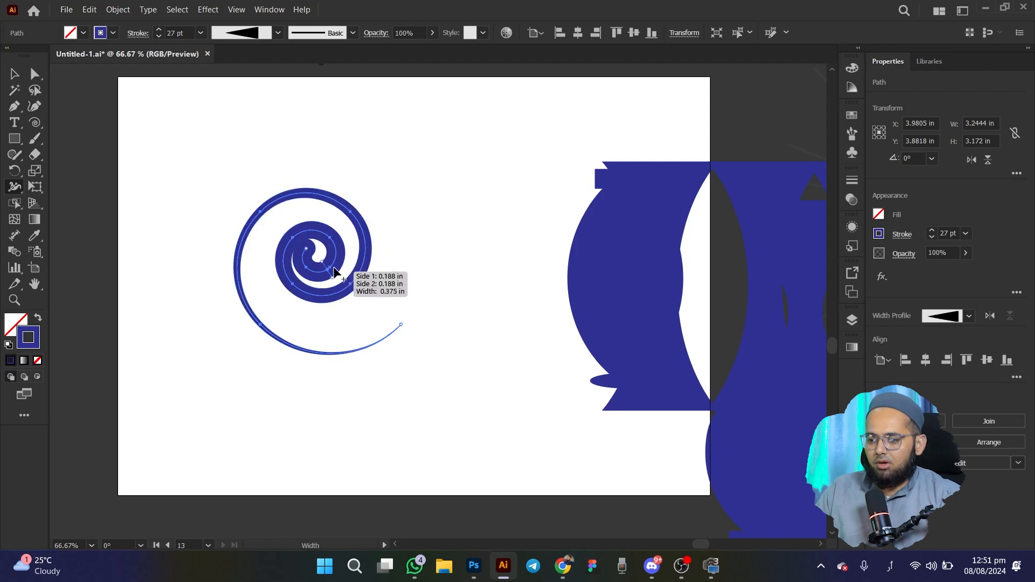
left_click_drag(280, 201, 286, 212)
left_click(19, 77)
left_click(108, 142)
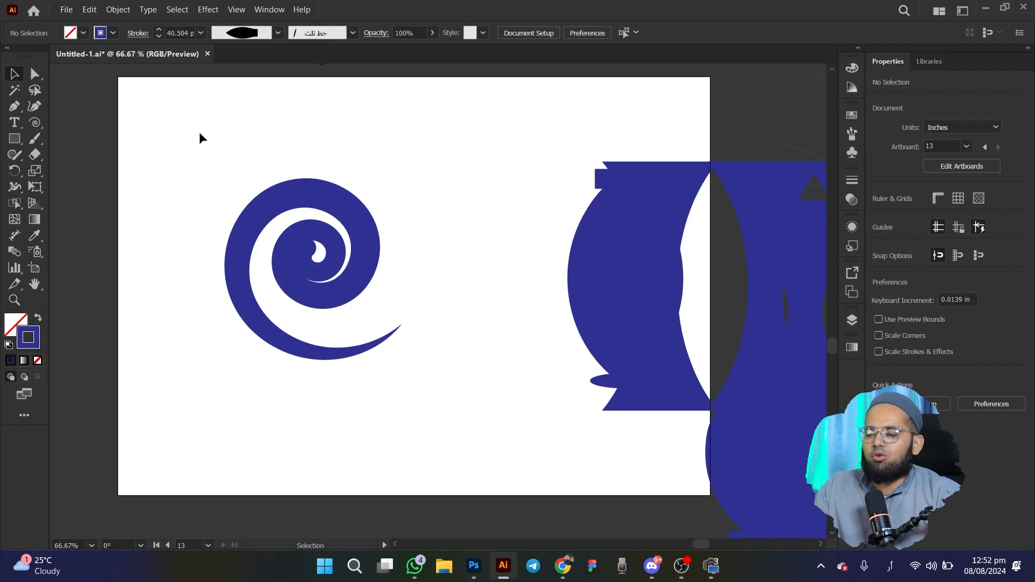
Step: Clear the artboard by moving the spiral and the remaining blue shapes off it
left_click_drag(167, 157, 409, 396)
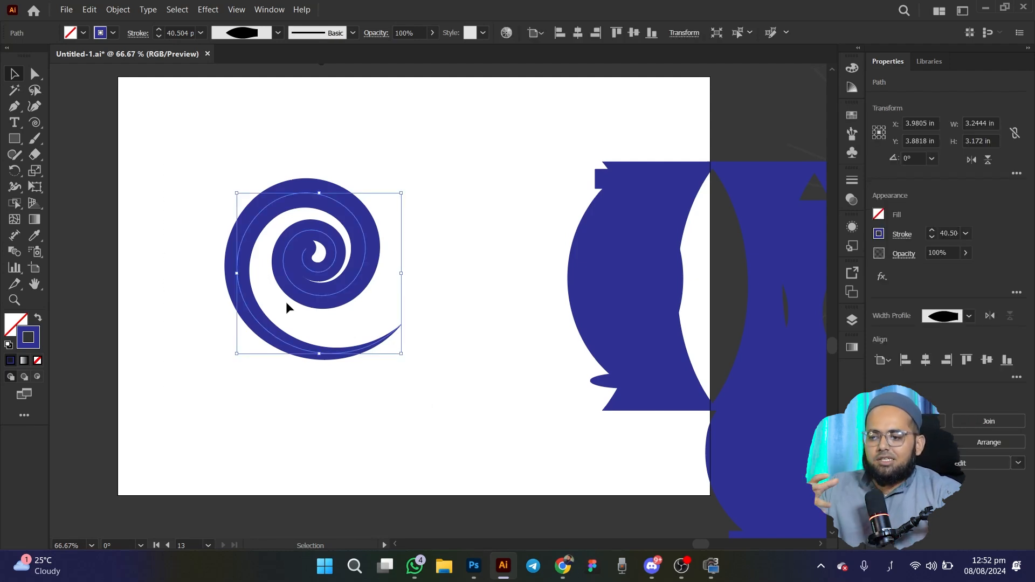
left_click_drag(245, 298, 679, 311)
scroll(455, 172, "down", 3)
left_click_drag(436, 143, 602, 279)
left_click_drag(566, 224, 772, 392)
left_click(368, 305)
scroll(470, 193, "up", 1)
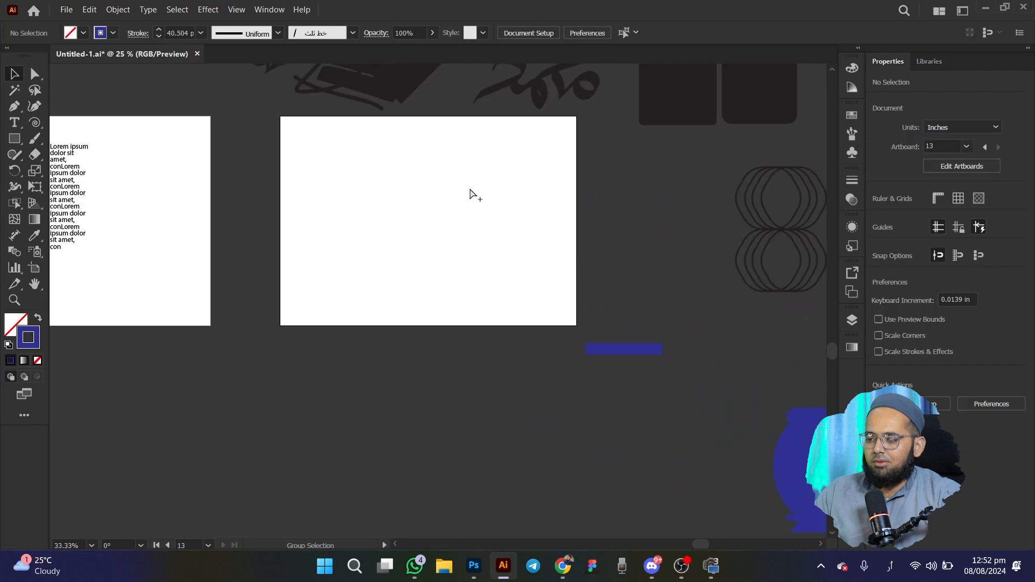
left_click_drag(397, 183, 366, 262)
scroll(406, 261, "up", 3)
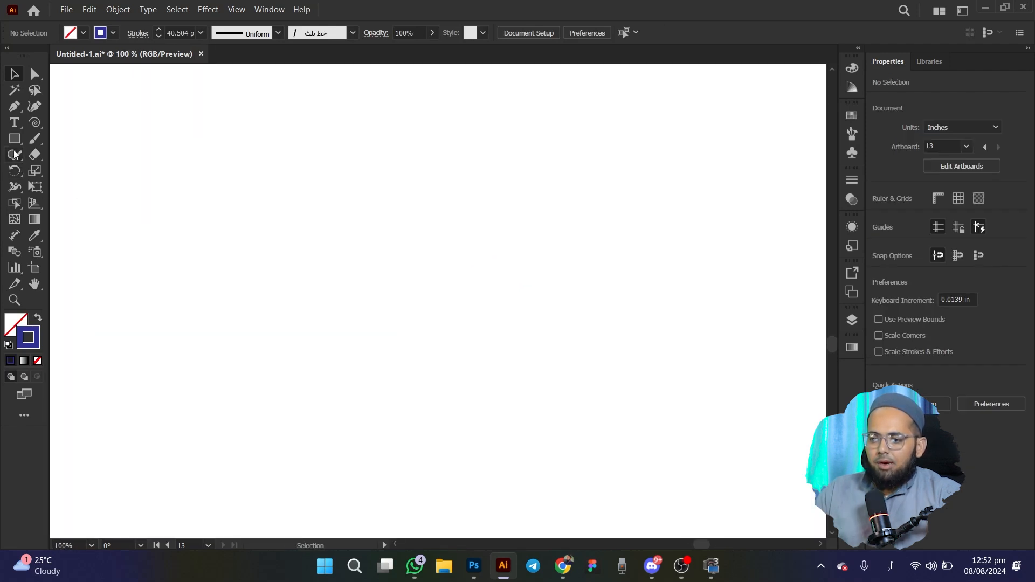
Step: Draw a rectangle, swap its stroke to a blue fill, narrow it to about 4.6 in wide and center it on the empty area
left_click(10, 190)
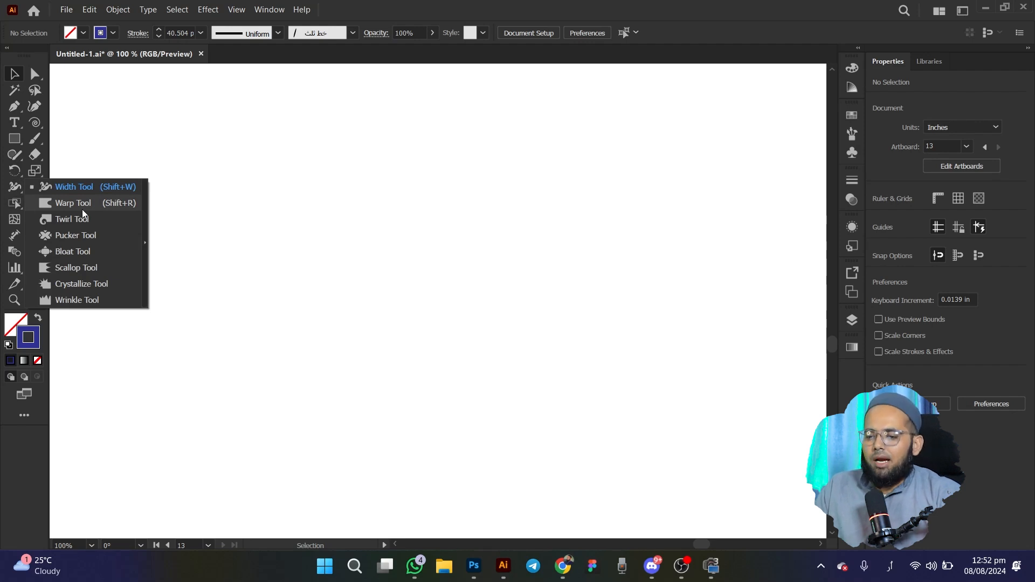
left_click(14, 139)
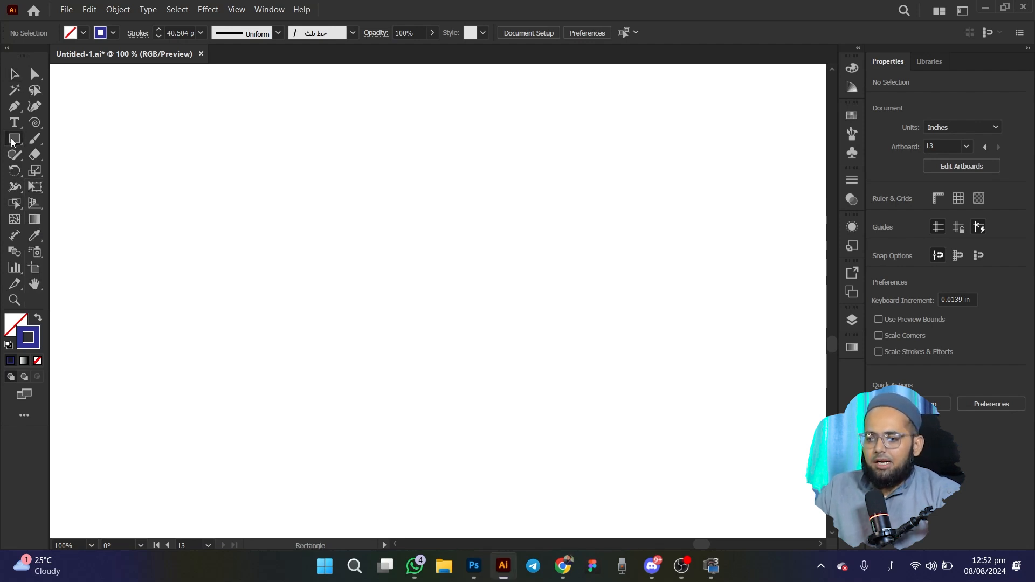
mouse_move(655, 185)
left_mouse_down()
mouse_move(363, 345)
mouse_move(257, 358)
mouse_move(252, 403)
left_mouse_up()
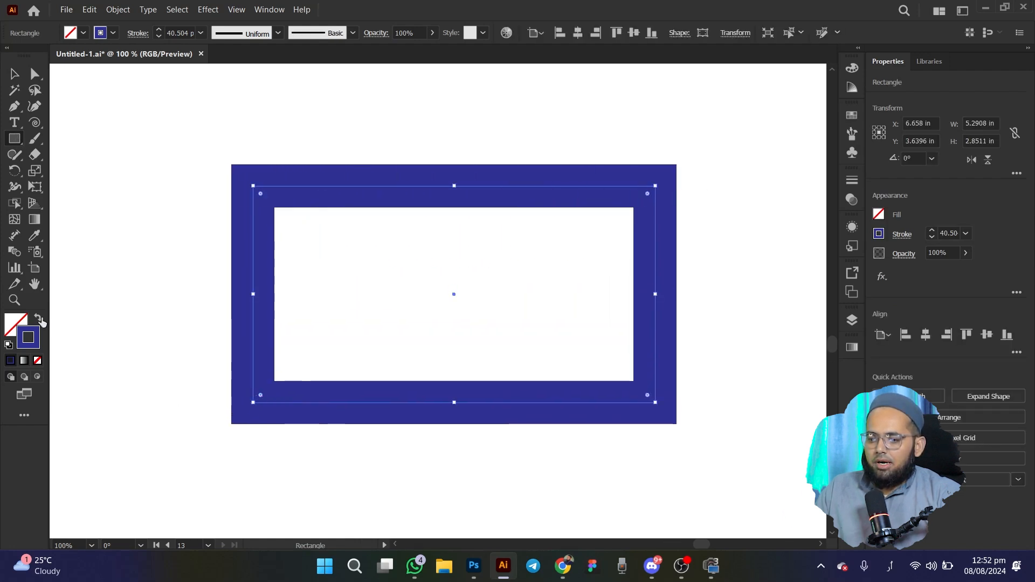
key("shift+x")
left_click(9, 74)
left_click_drag(253, 295, 306, 312)
left_click_drag(426, 292, 379, 300)
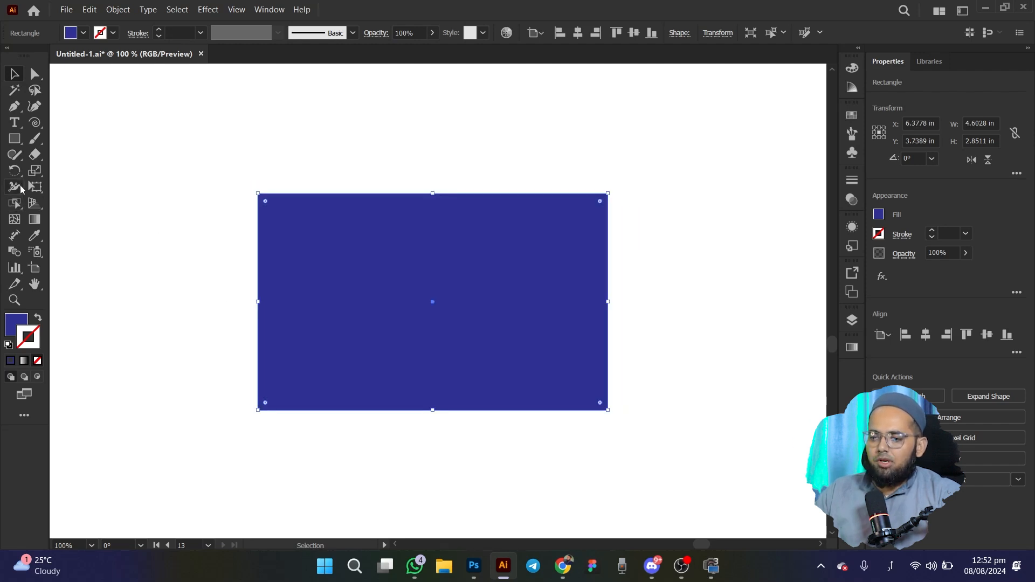
Step: Distort the rectangle with the Warp tool, pulling its corners outward and making its edges wavy
left_click(21, 188)
left_click(63, 205)
mouse_move(268, 193)
left_mouse_down()
mouse_move(217, 199)
mouse_move(213, 184)
mouse_move(332, 185)
left_mouse_up()
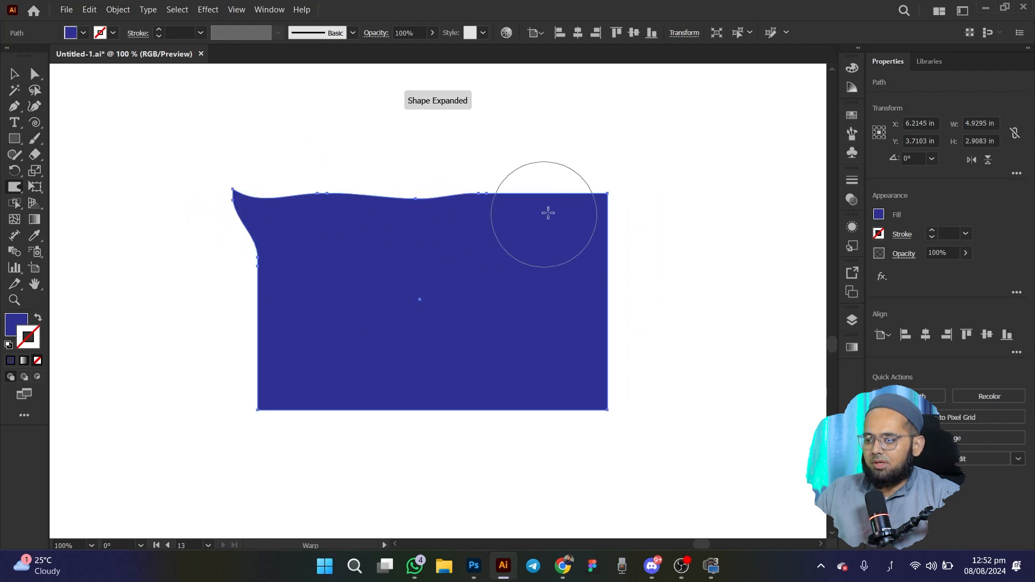
mouse_move(585, 222)
left_mouse_down()
mouse_move(601, 232)
mouse_move(641, 161)
left_mouse_up()
left_click_drag(589, 395, 647, 431)
left_click_drag(281, 402, 252, 425)
mouse_move(415, 402)
left_mouse_down()
mouse_move(409, 420)
mouse_move(423, 427)
left_mouse_up()
left_click_drag(497, 412, 507, 424)
left_click_drag(261, 289, 222, 300)
left_click_drag(252, 353, 234, 368)
left_click_drag(609, 306, 629, 311)
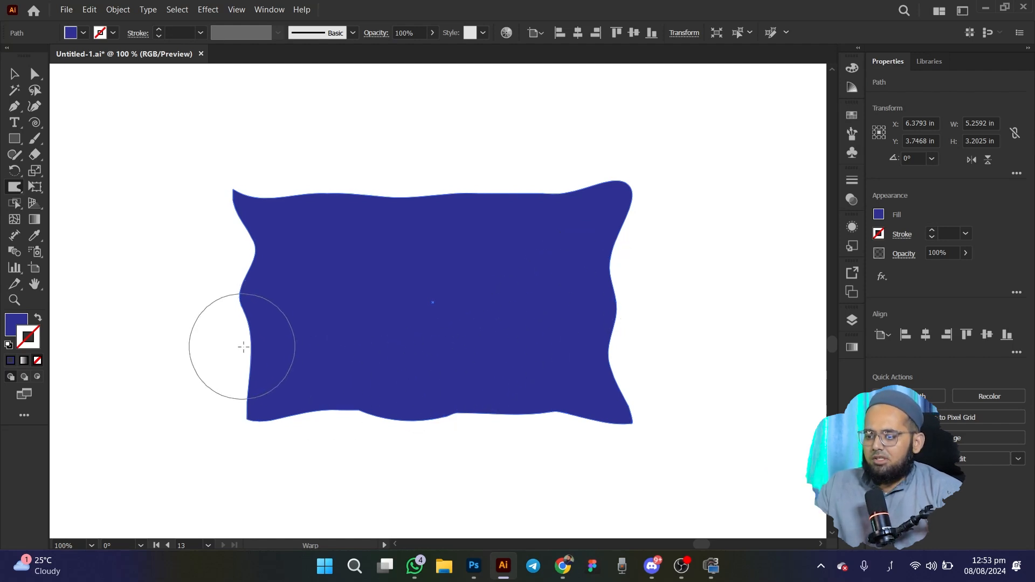
left_click_drag(243, 289, 261, 292)
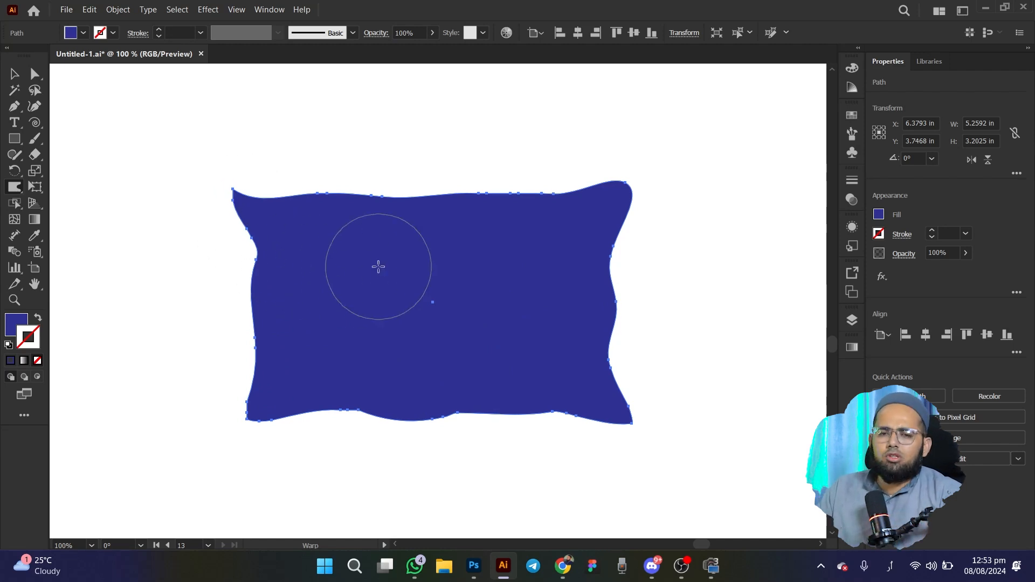
Step: Move the warped blue shape off the artboard's right edge and deselect it
left_click(15, 74)
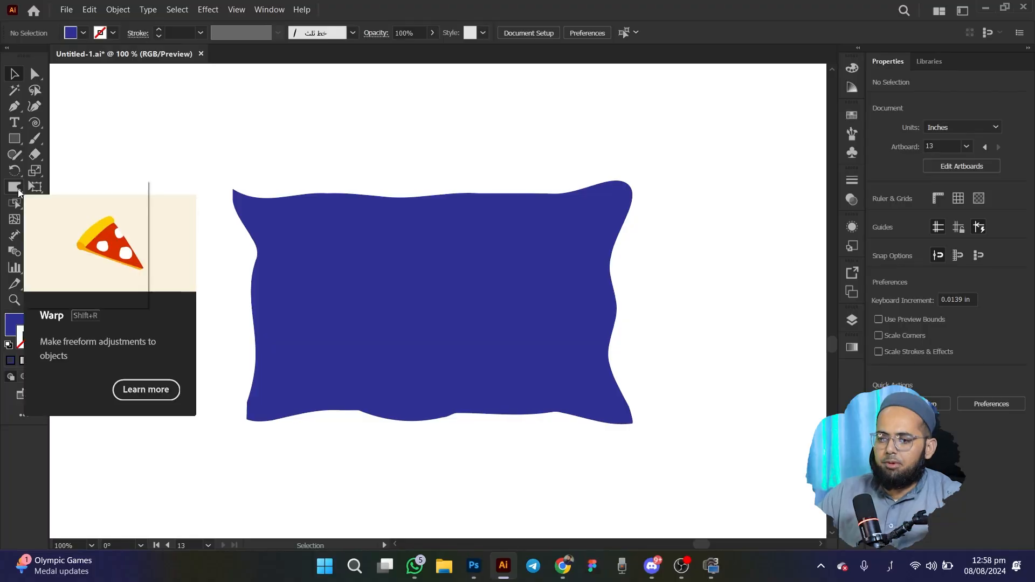
left_click(16, 188)
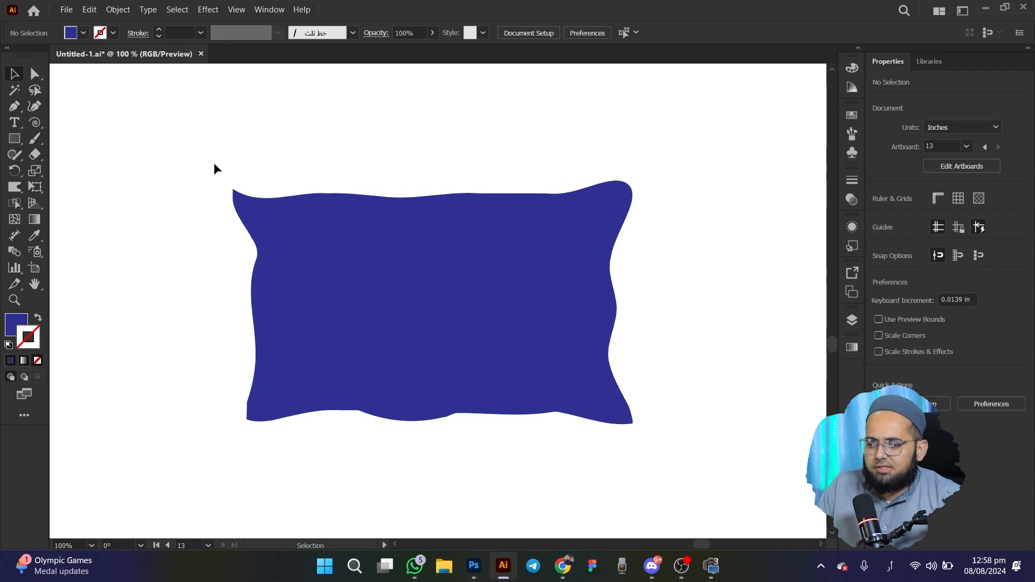
left_click(267, 212)
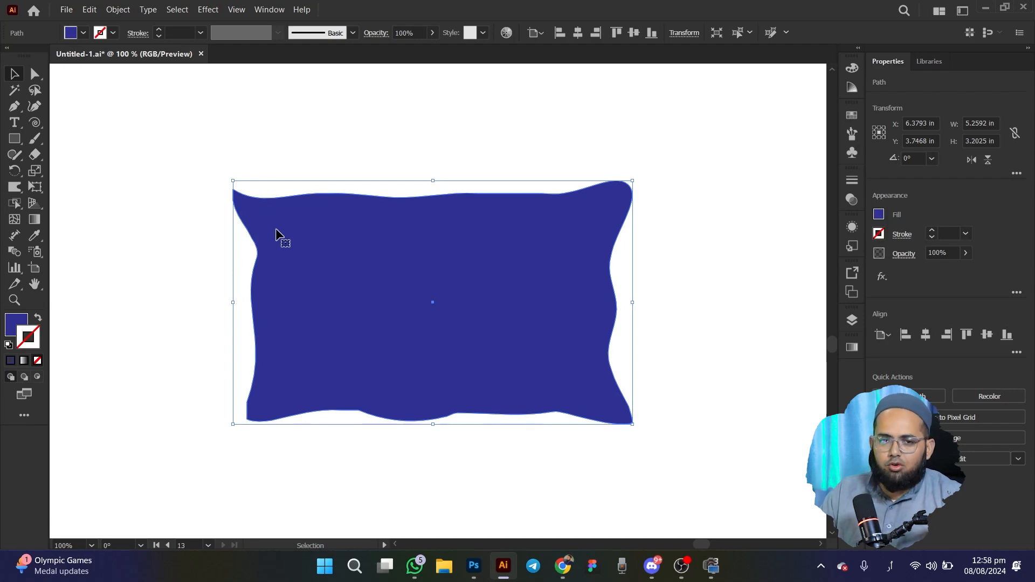
scroll(276, 229, "down", 1)
left_click_drag(278, 252, 739, 242)
left_click(191, 329)
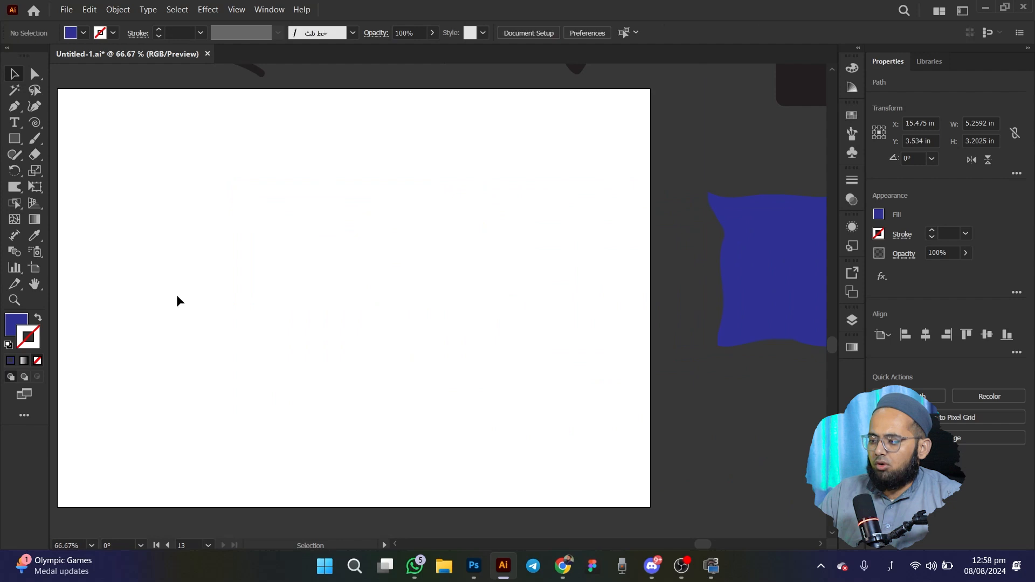
Step: Draw a rising curved stem about 5.67 by 2.81 in with the Pencil tool and set its stroke weight to 5 pt
scroll(178, 313, "up", 1)
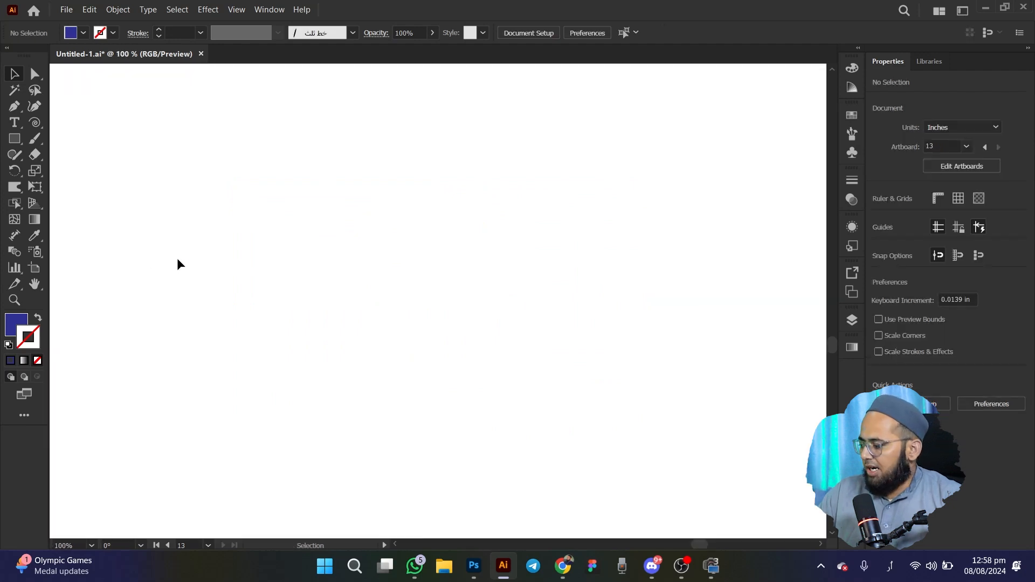
right_click(33, 124)
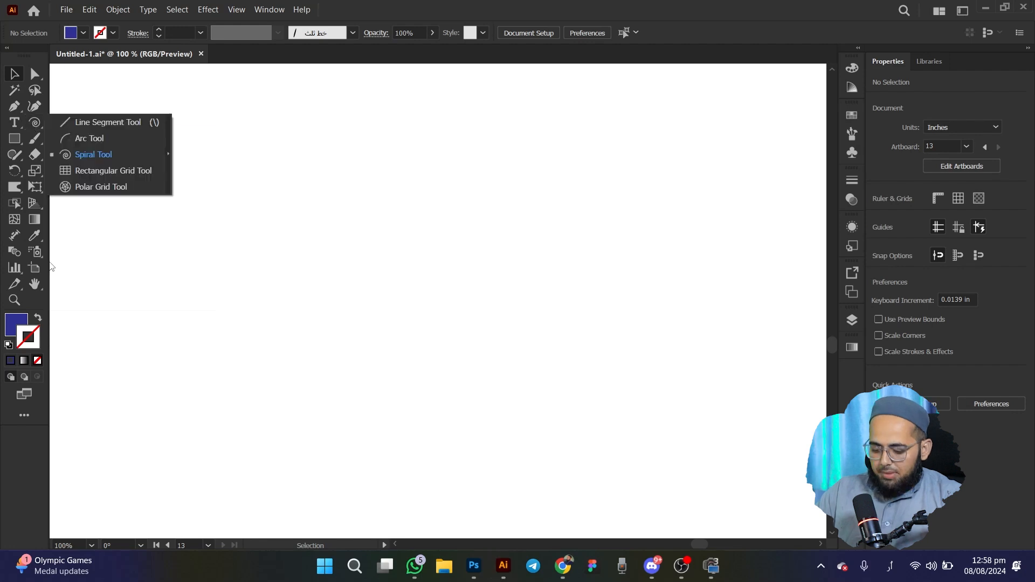
left_click(1, 169)
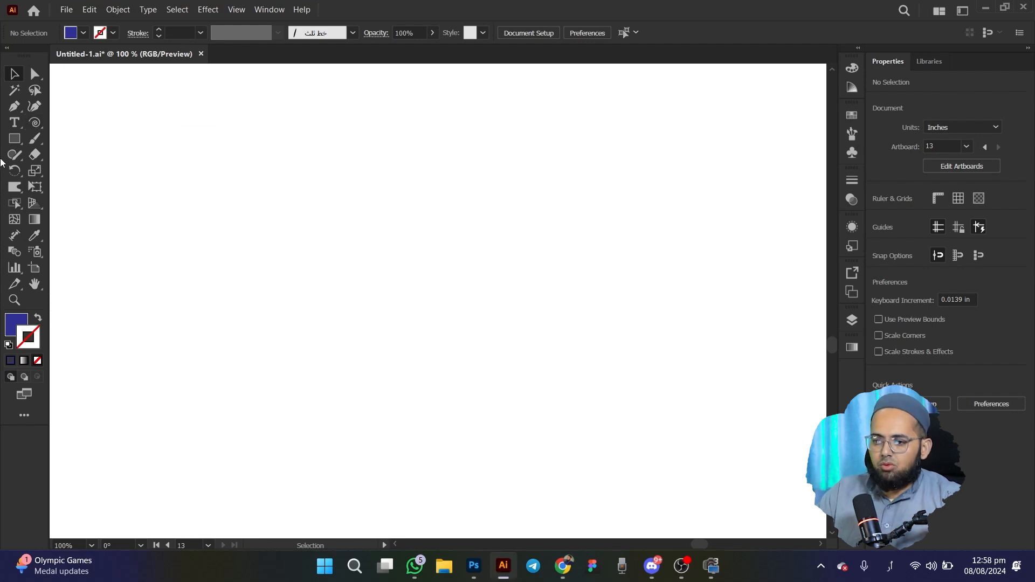
right_click(12, 158)
left_click(65, 158)
right_click(13, 155)
left_click(63, 170)
mouse_move(660, 174)
left_mouse_down()
mouse_move(434, 355)
mouse_move(227, 387)
left_mouse_up()
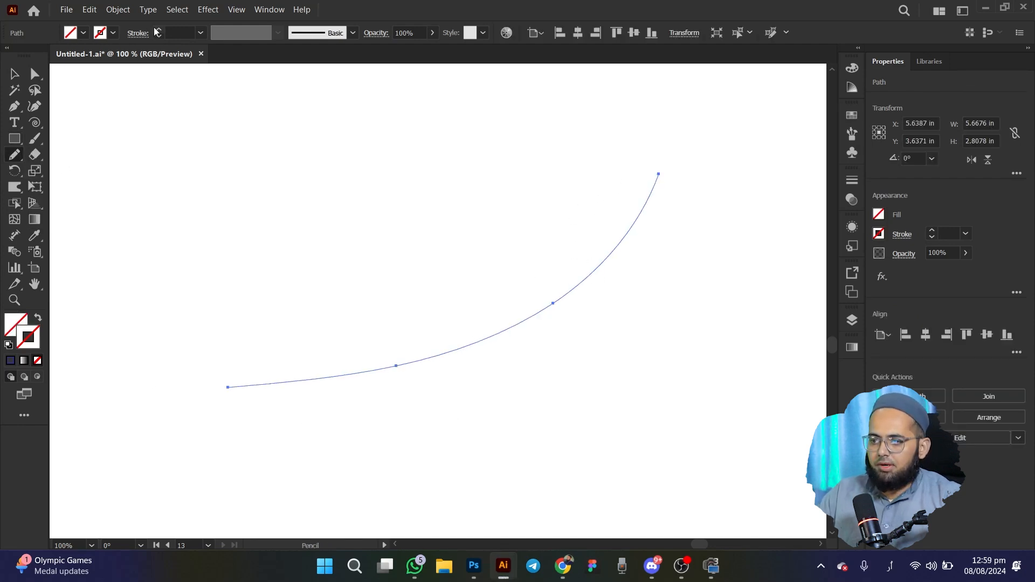
left_click(159, 30)
left_click(159, 30)
left_click_drag(520, 318, 650, 294)
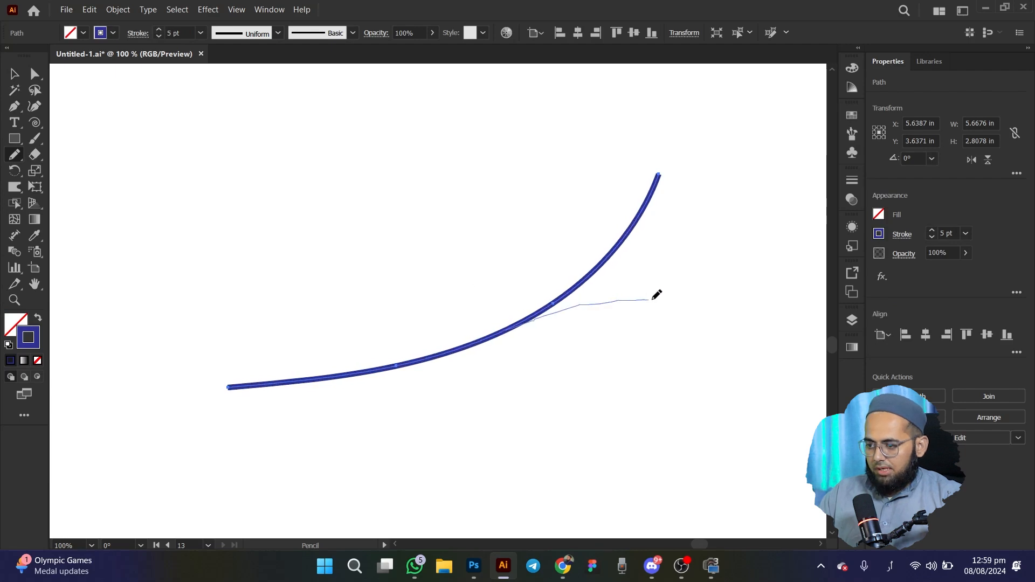
left_click_drag(735, 312, 727, 379)
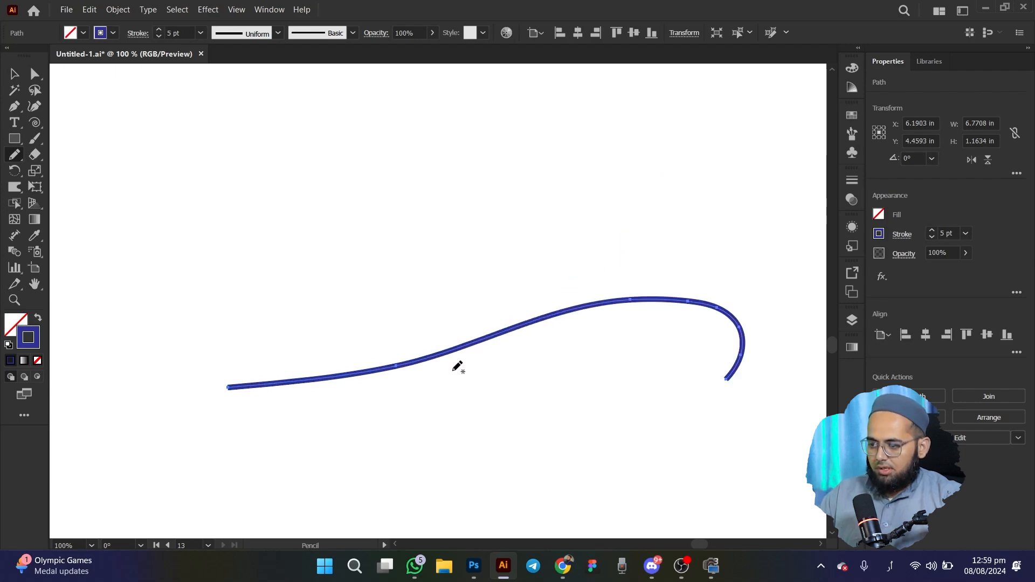
key("super")
left_click(196, 307)
key("ctrl+z")
Step: Draw five separate curved branches beside the stem with the Pencil tool, two below it and three above it
left_click_drag(524, 340, 682, 327)
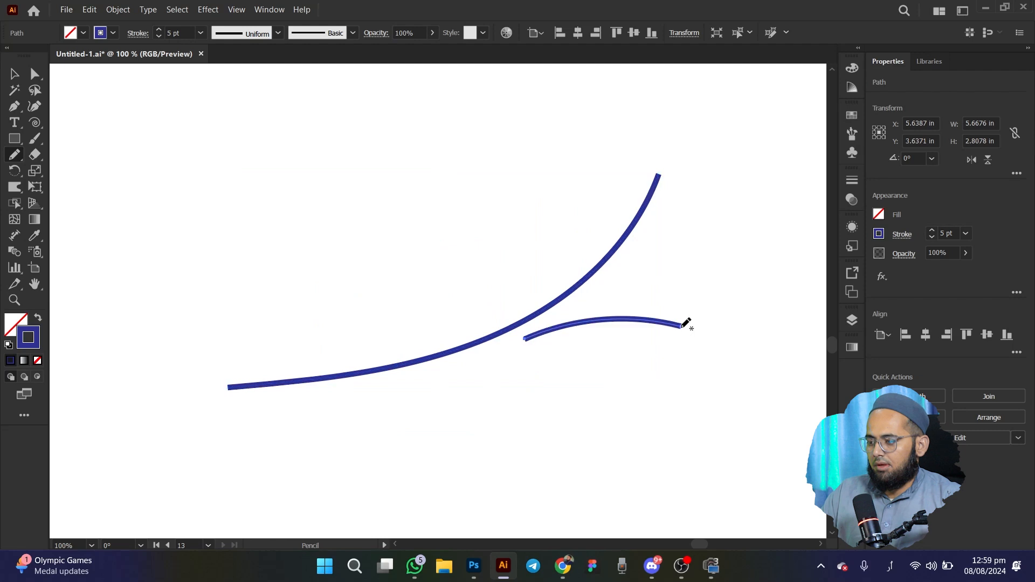
left_click_drag(550, 401, 568, 428)
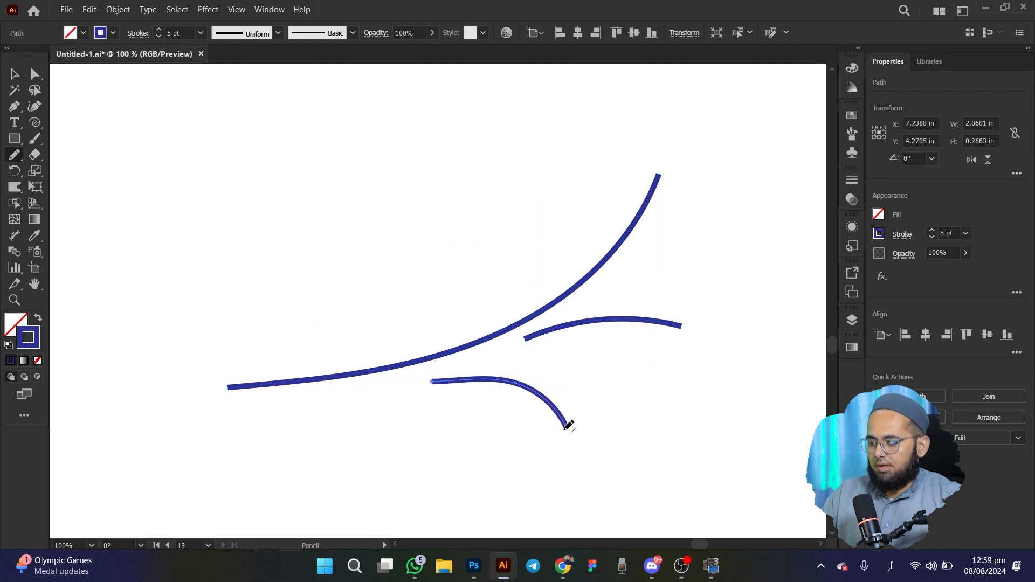
mouse_move(537, 293)
left_mouse_down()
mouse_move(552, 238)
mouse_move(528, 200)
left_mouse_up()
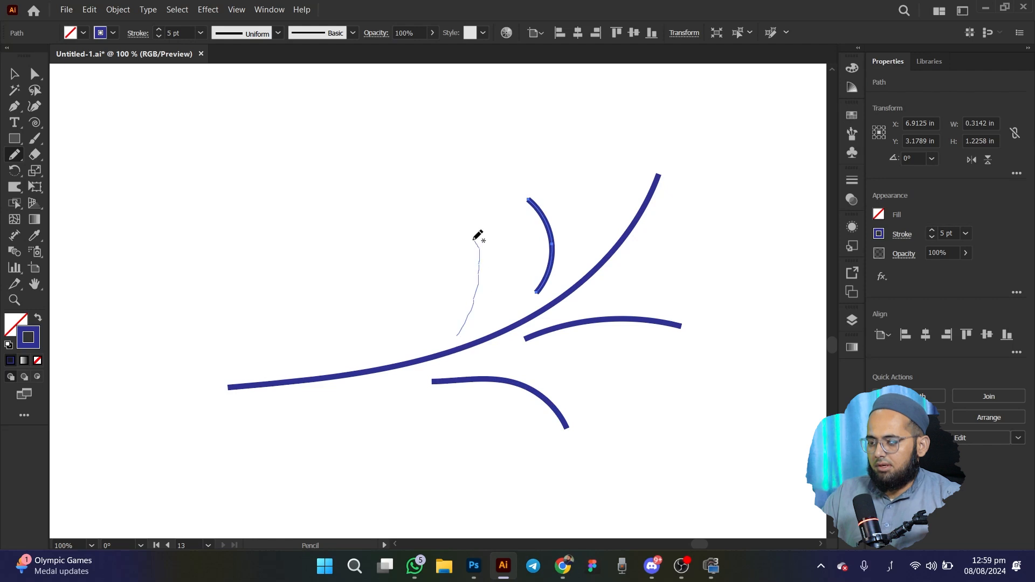
left_click_drag(476, 236, 475, 239)
left_click_drag(398, 322, 414, 251)
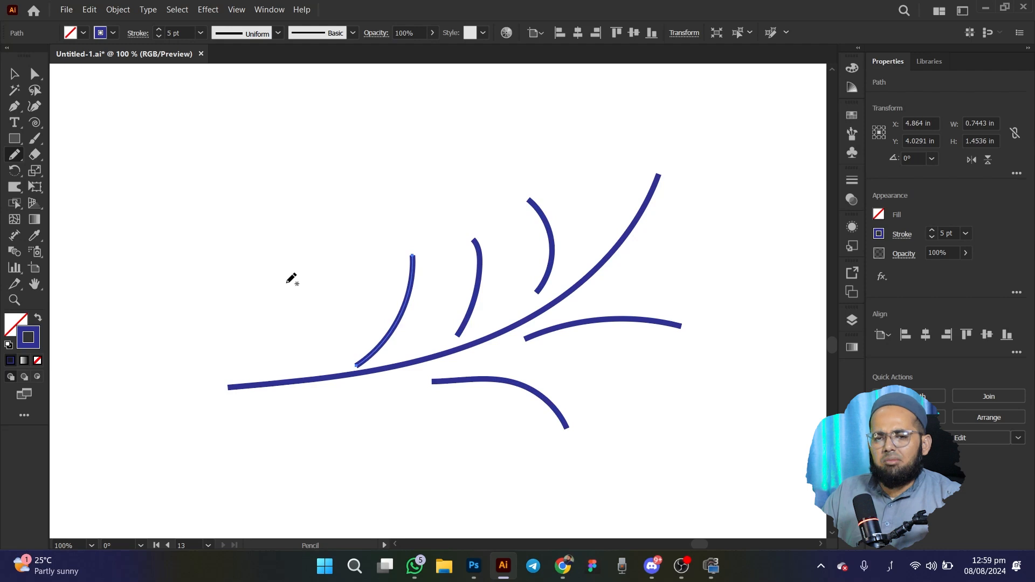
Step: Move each of the five branches so that its base touches the main stem
left_click(12, 78)
left_click(578, 326)
left_click_drag(521, 341, 515, 311)
left_click_drag(479, 381, 456, 363)
left_click_drag(466, 315, 491, 323)
left_click_drag(551, 262, 577, 267)
left_click_drag(398, 328, 406, 335)
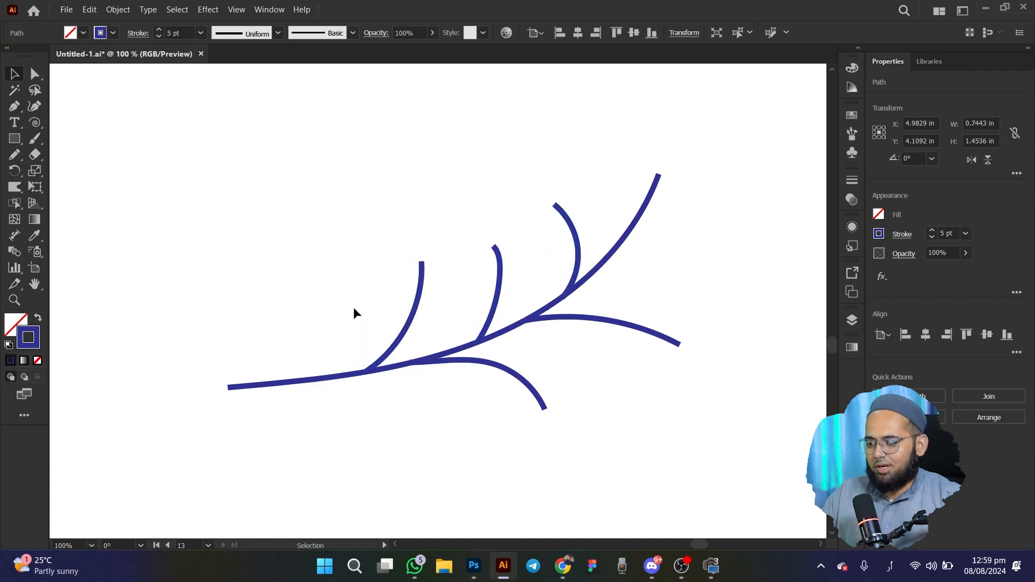
left_click(340, 303)
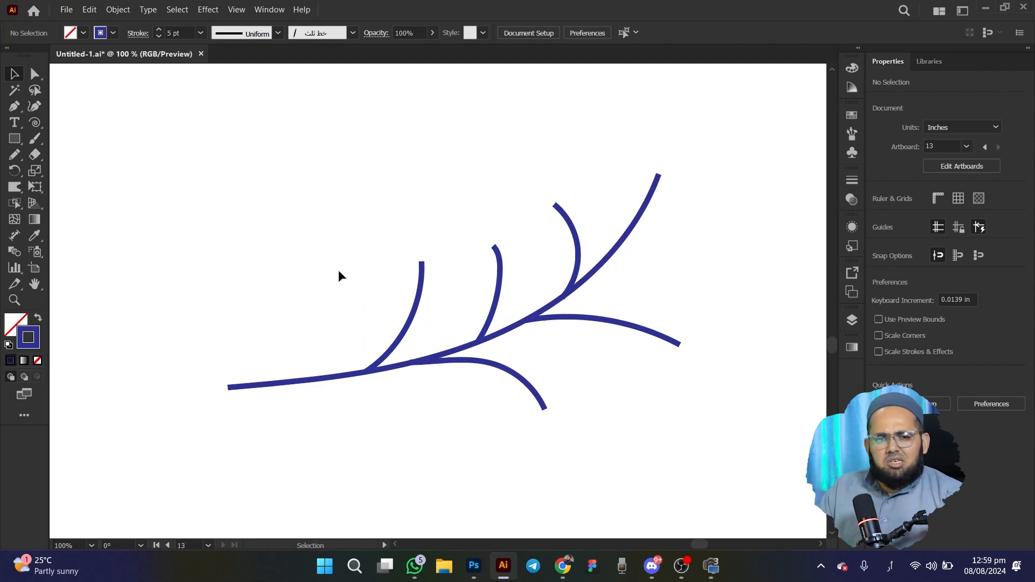
Step: Select the stem with all its branches and lower the twirl rate in the Twirl tool's options
left_click_drag(208, 199, 711, 451)
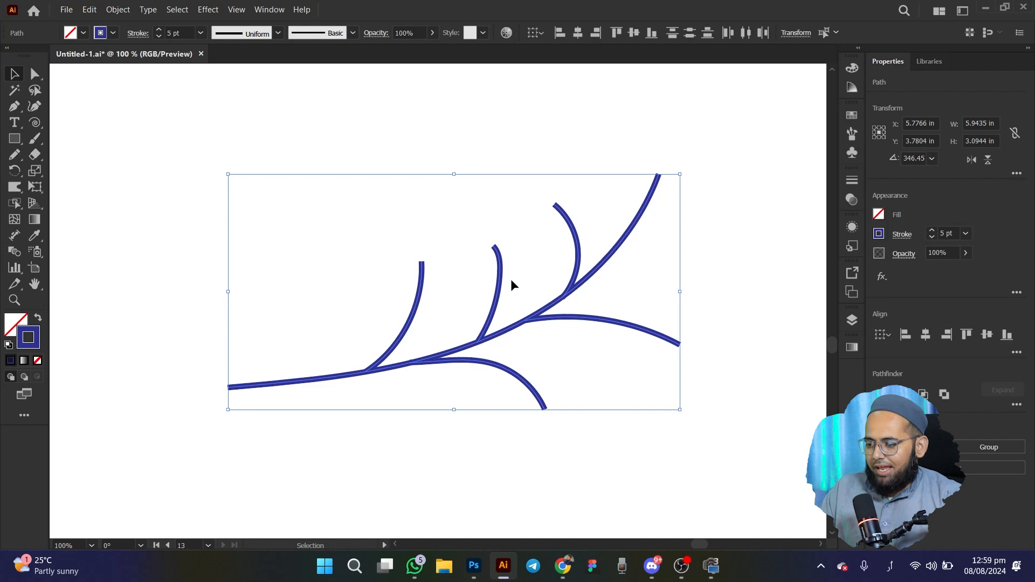
scroll(571, 234, "up", 1)
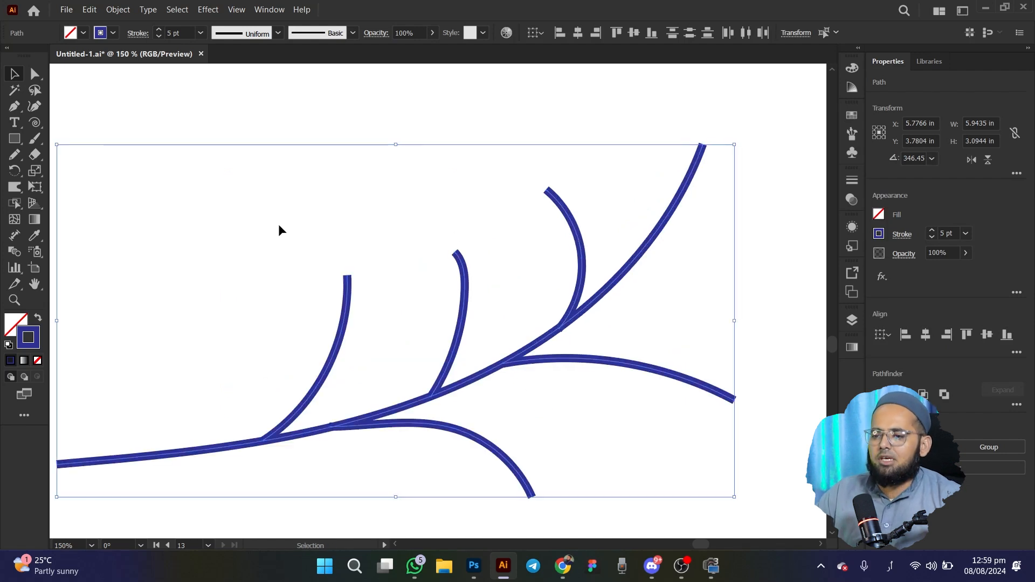
left_click(251, 228)
left_click_drag(261, 275, 785, 525)
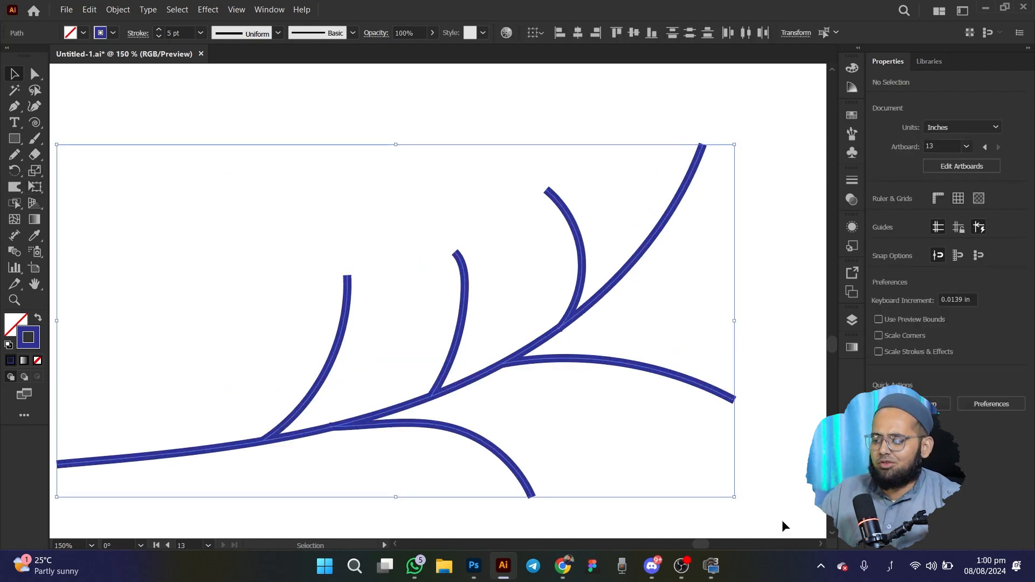
left_click_drag(15, 190, 66, 224)
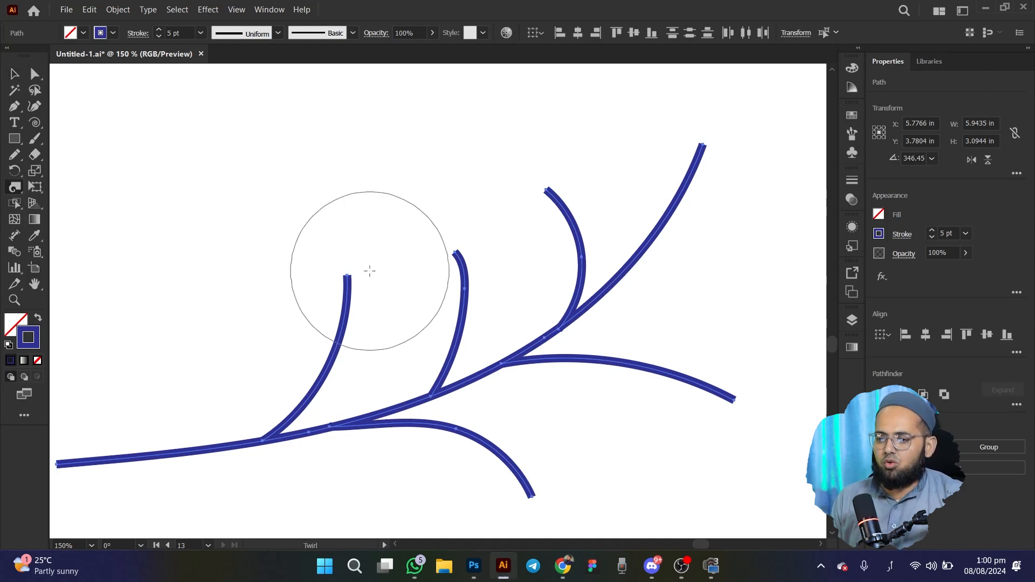
double_click(11, 190)
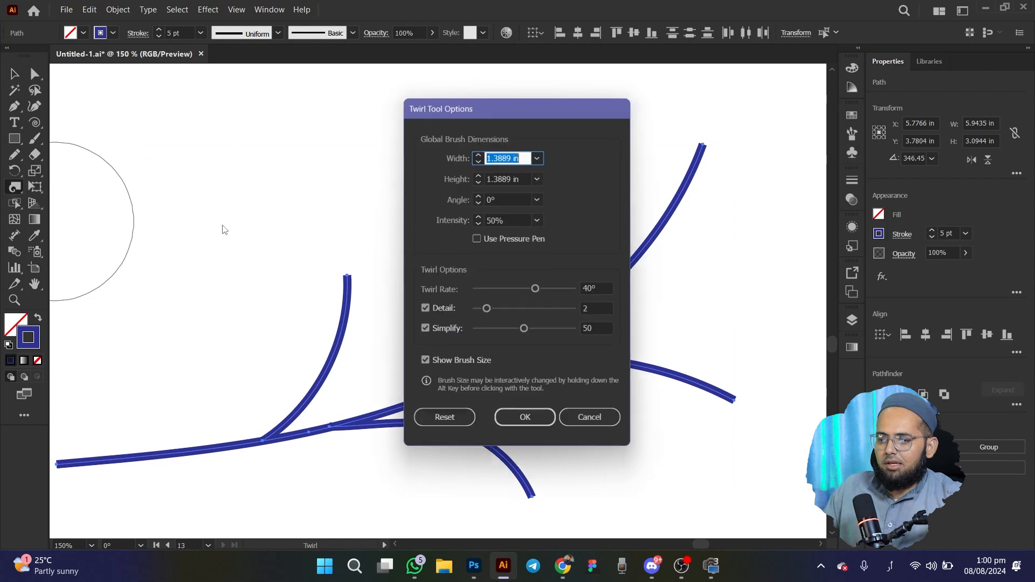
left_click(507, 289)
left_click(525, 420)
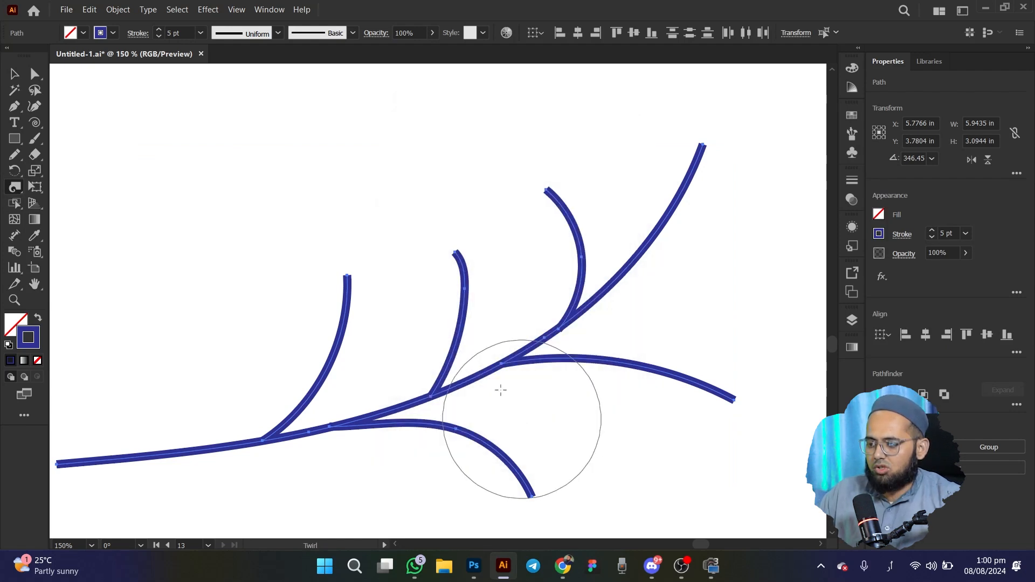
Step: Check the Twirl tool's options, close them, and enlarge the selected stem with its branches to about 11.24 by 5.85 in
left_click(17, 189)
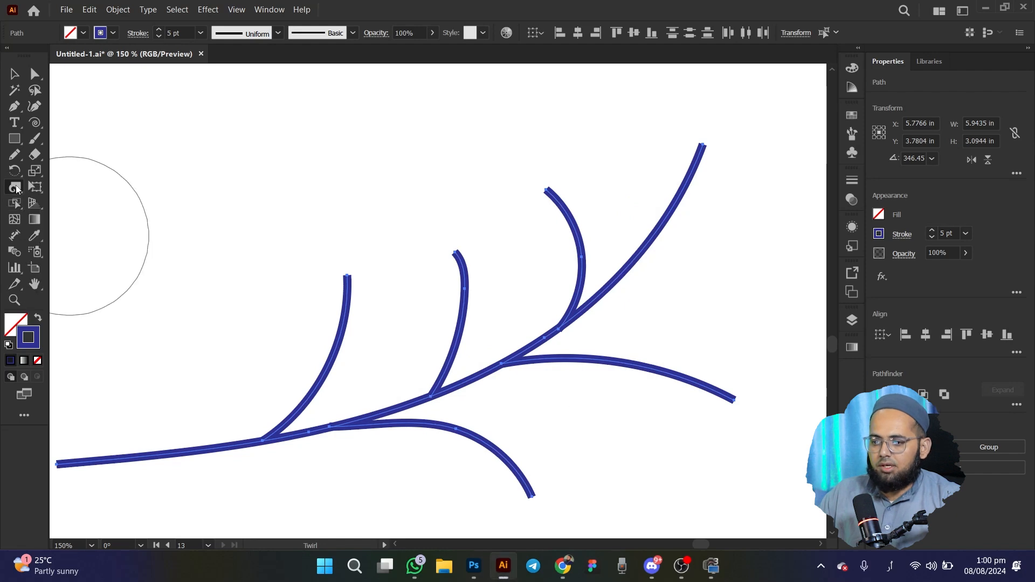
double_click(16, 189)
left_click(507, 330)
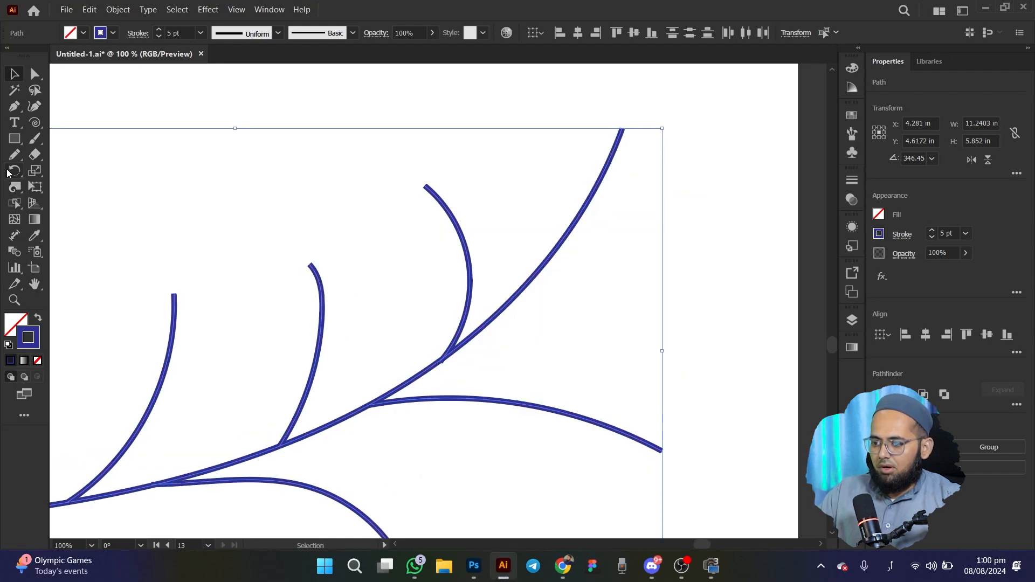
Step: Curl the free tips of the three upper and two lower branches into spirals with the Twirl tool
left_click(14, 187)
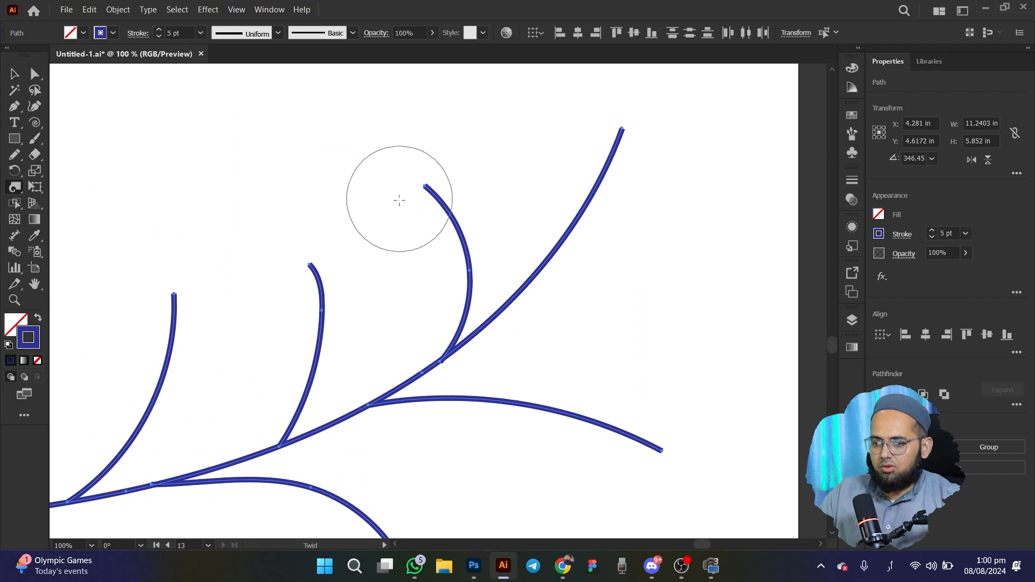
left_click_drag(404, 211, 406, 214)
left_click_drag(286, 286, 285, 286)
left_click_drag(124, 311, 125, 311)
scroll(152, 351, "down", 2)
scroll(152, 351, "down", 3)
left_click_drag(206, 329, 372, 377)
left_click_drag(793, 431, 576, 245)
left_click_drag(576, 245, 576, 245)
left_click_drag(329, 350, 329, 349)
Step: Twirl the upper end of the main stem into a tight spiral
scroll(329, 349, "down", 2)
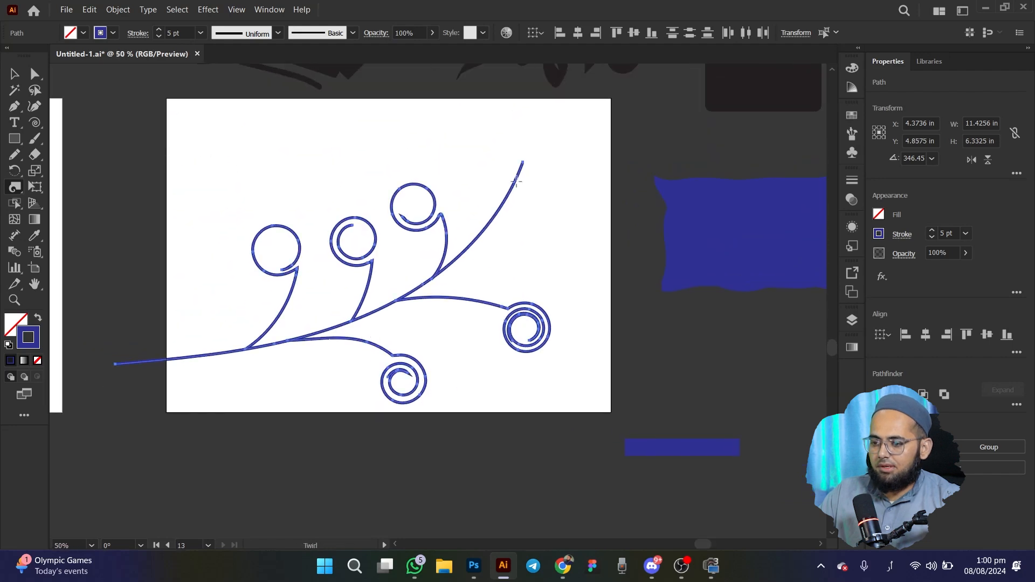
left_click_drag(517, 172, 517, 171)
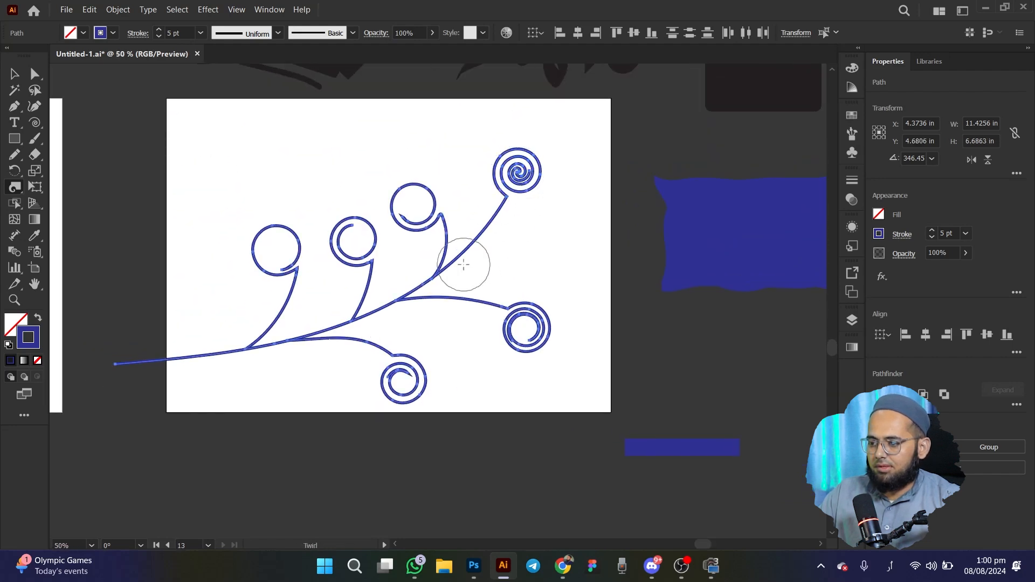
scroll(453, 270, "down", 2)
scroll(432, 278, "up", 3)
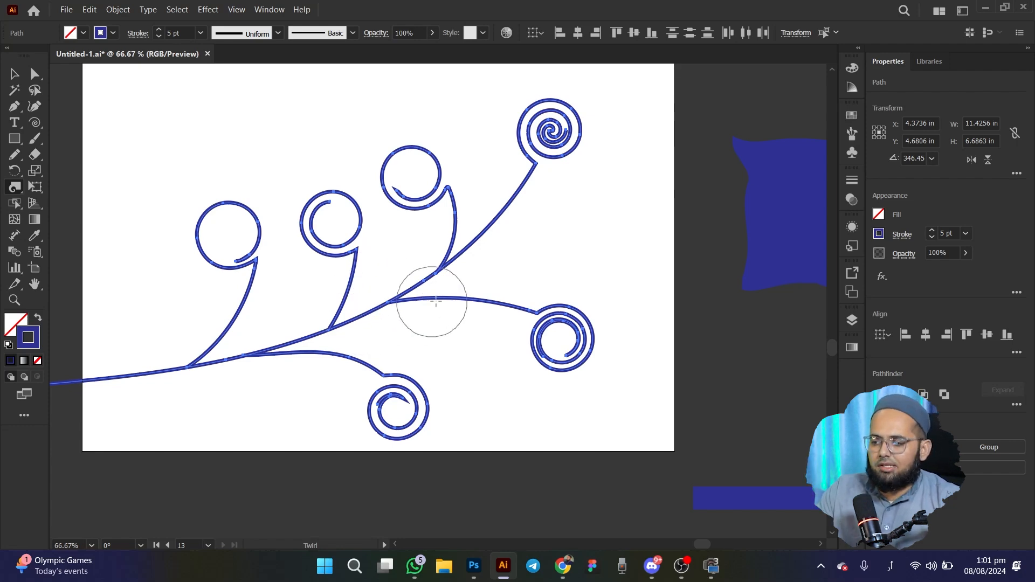
Step: Select the whole twirled branch and move it down past the artboard's lower edge to clear space for another shape
left_click(14, 75)
left_click_drag(589, 453, 176, 110)
left_click_drag(304, 231, 668, 436)
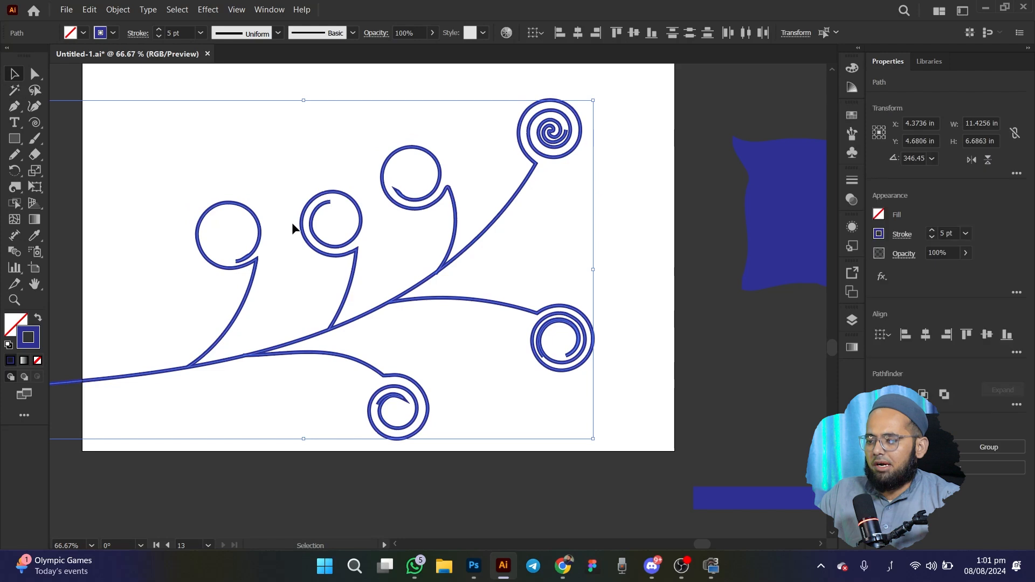
left_click(305, 227)
left_click_drag(181, 121, 594, 469)
left_click_drag(258, 233, 290, 496)
Step: Draw a circle about 3.72 in across in the cleared area and swap its colours to a blue fill without stroke
left_click(11, 139)
left_click_drag(6, 144, 57, 173)
mouse_move(215, 149)
left_mouse_down()
mouse_move(325, 297)
mouse_move(403, 337)
left_mouse_up()
left_click(38, 318)
Step: Twirl spirals all around the circle's edge and through its interior with the Twirl tool
left_click(14, 186)
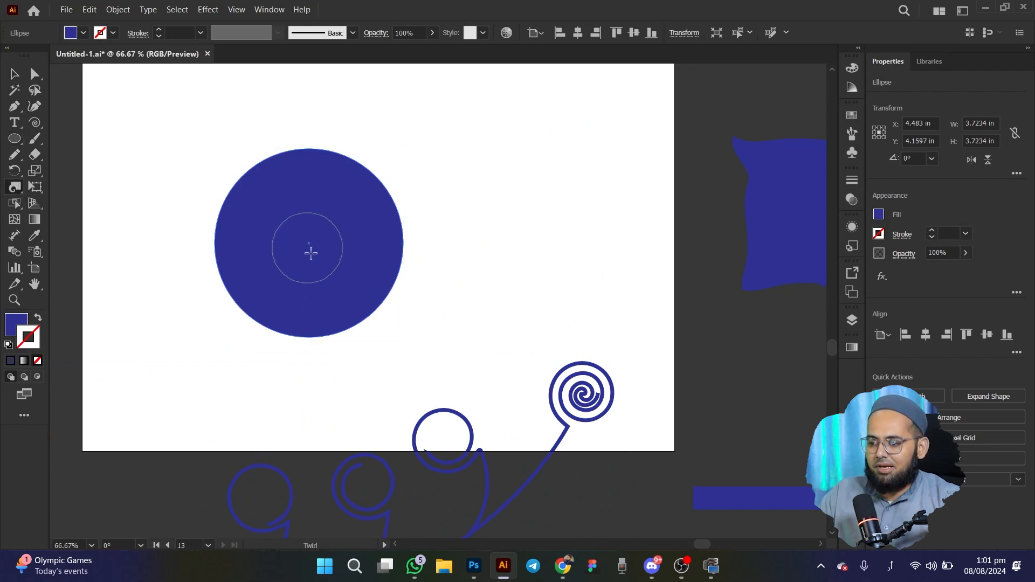
left_click_drag(293, 336, 292, 335)
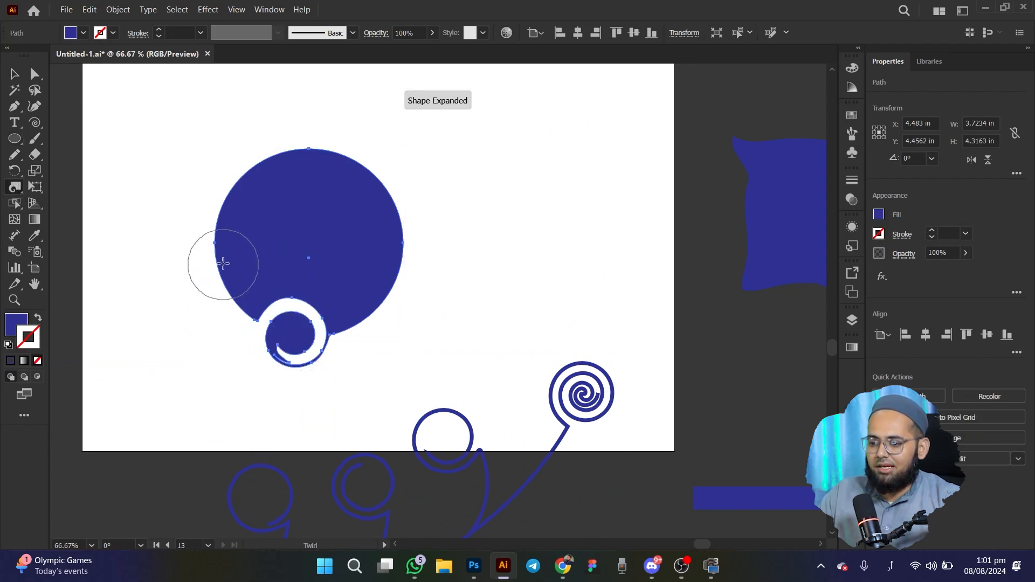
left_click_drag(220, 263, 222, 261)
left_click_drag(226, 186, 226, 186)
mouse_move(347, 162)
left_mouse_down()
mouse_move(335, 148)
mouse_move(382, 207)
left_mouse_up()
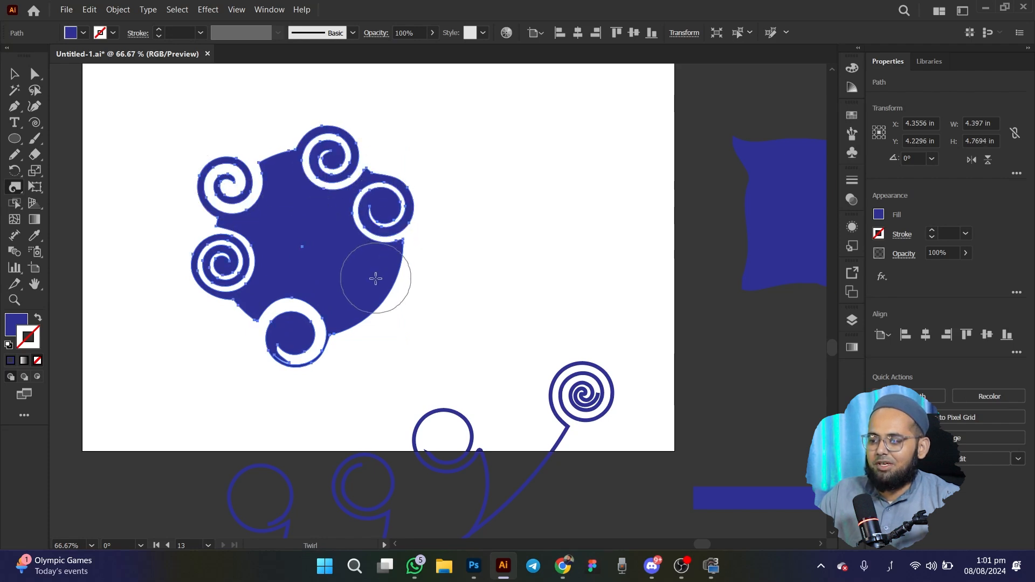
left_click_drag(376, 278, 363, 318)
mouse_move(293, 245)
left_mouse_down()
mouse_move(289, 285)
mouse_move(284, 252)
mouse_move(307, 218)
mouse_move(325, 243)
left_mouse_up()
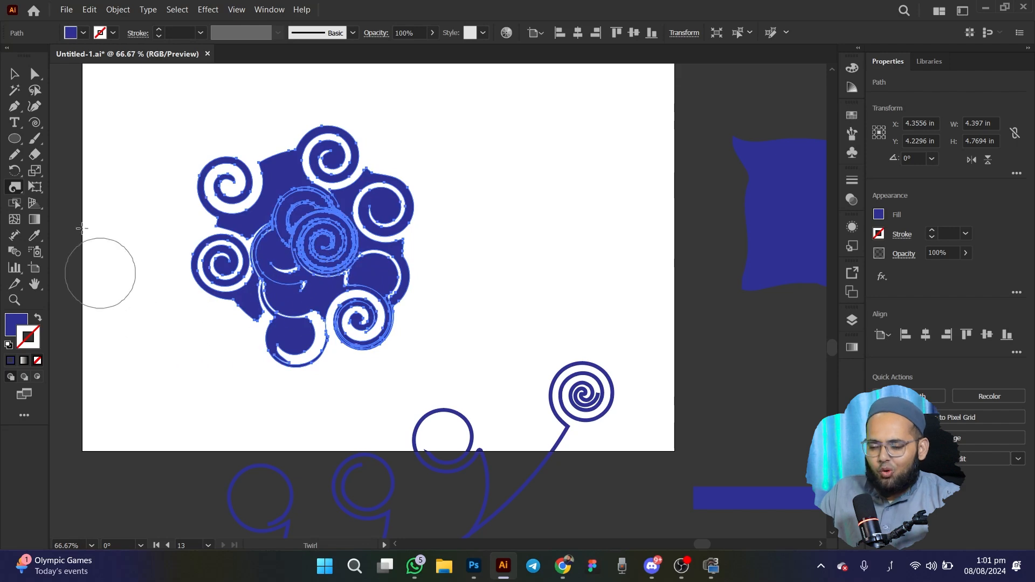
Step: Reposition the twirled circle near the middle of the artboard, at about X 5.17 in and Y 4.71 in
left_click(14, 74)
left_click(151, 254)
left_click_drag(240, 232, 318, 235)
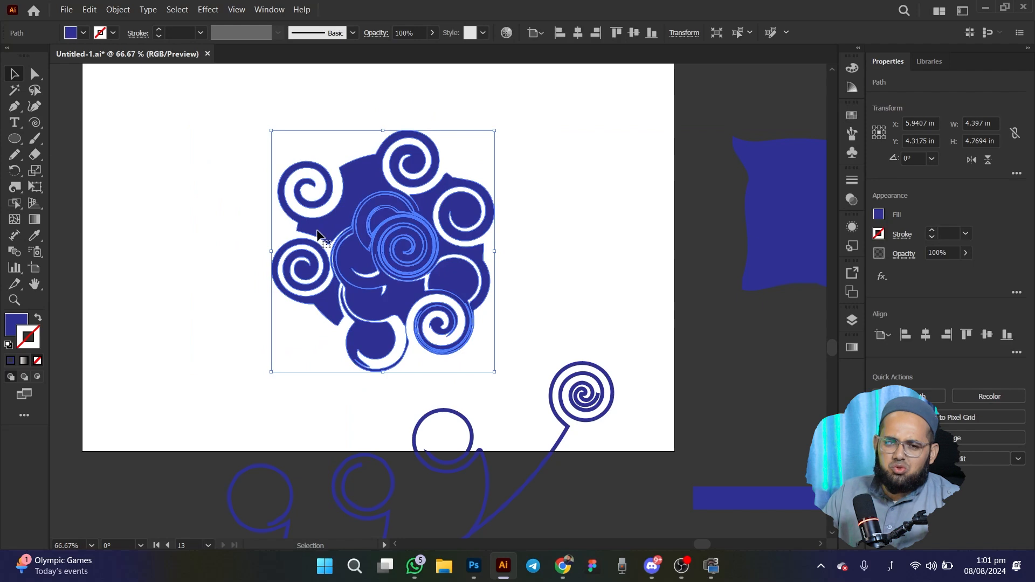
left_click(213, 221)
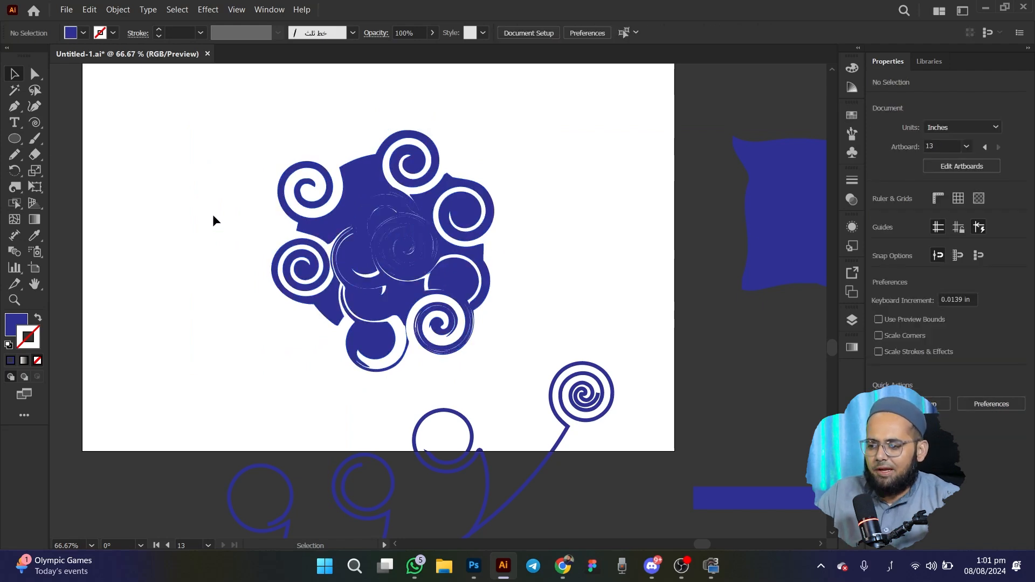
left_click_drag(336, 212, 325, 277)
left_click_drag(15, 187, 86, 193)
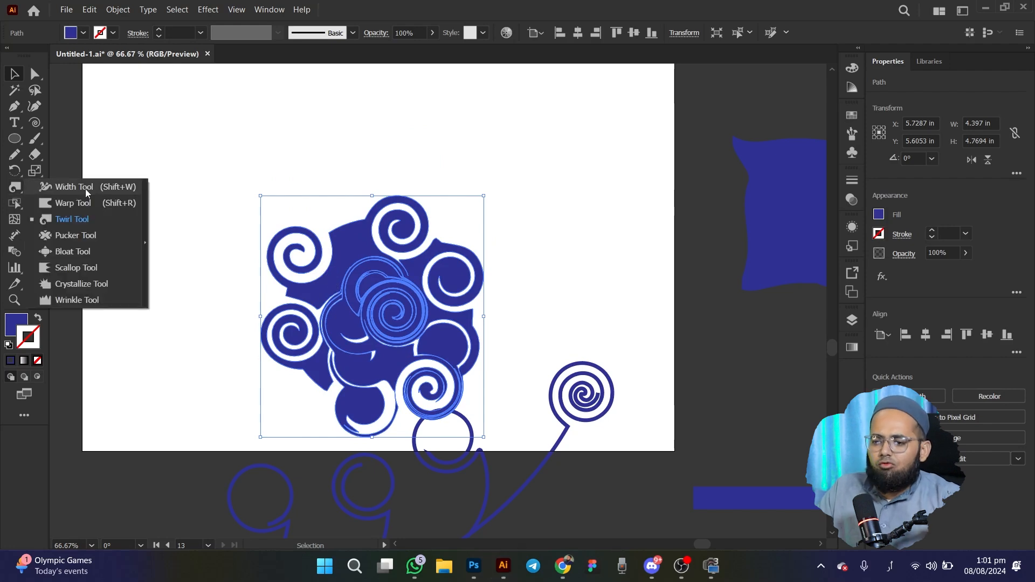
left_click(275, 154)
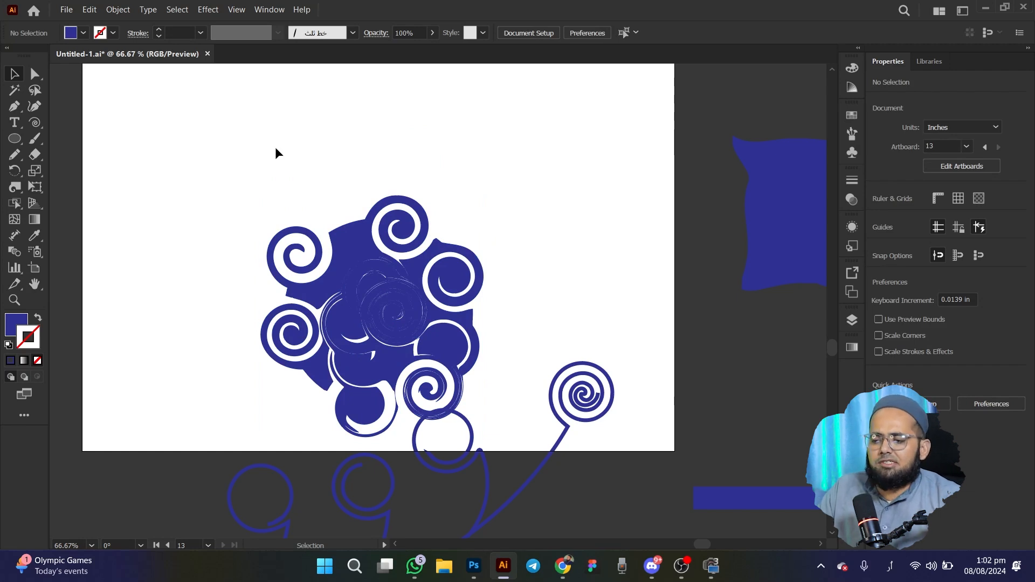
left_click_drag(359, 281, 336, 249)
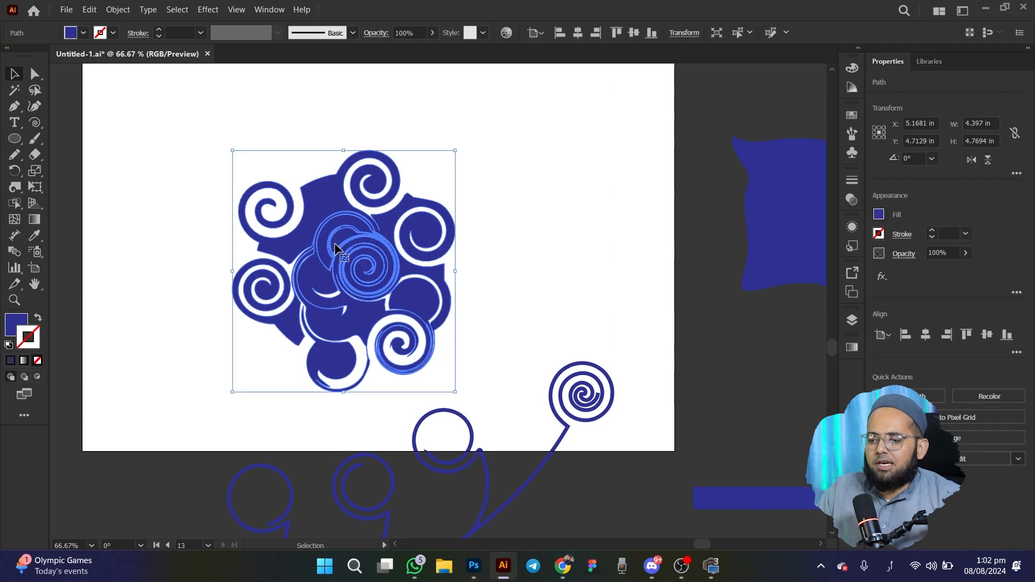